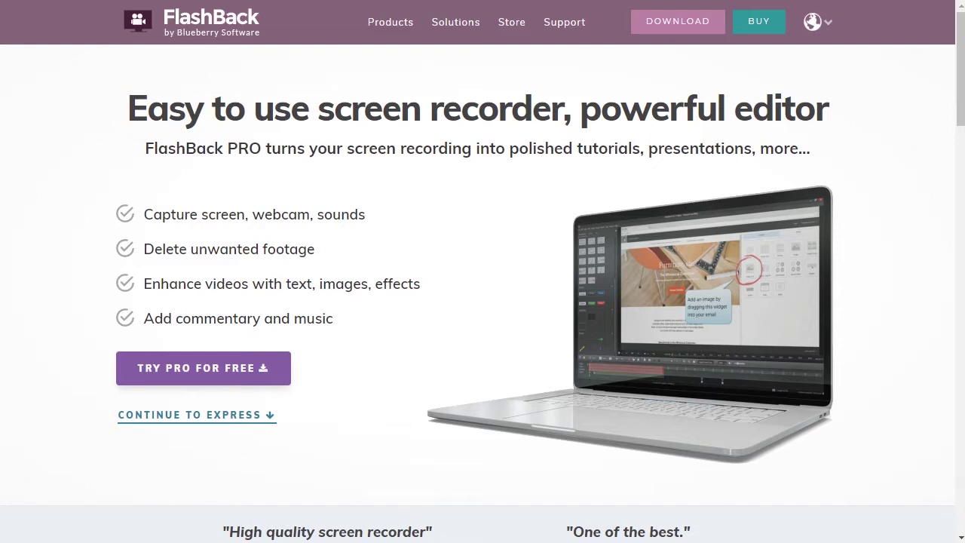
Switch to the FlashBack Express 5 Player window, which shows an empty project.
{"action": "left_click", "coordinate": [872, 345]}
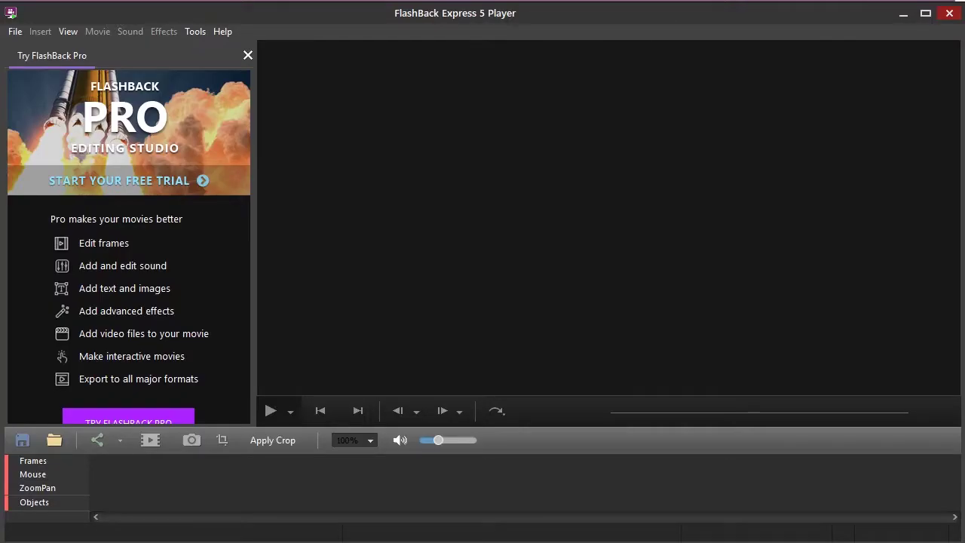
{"action": "left_click", "coordinate": [744, 194]}
{"action": "left_click", "coordinate": [15, 31]}
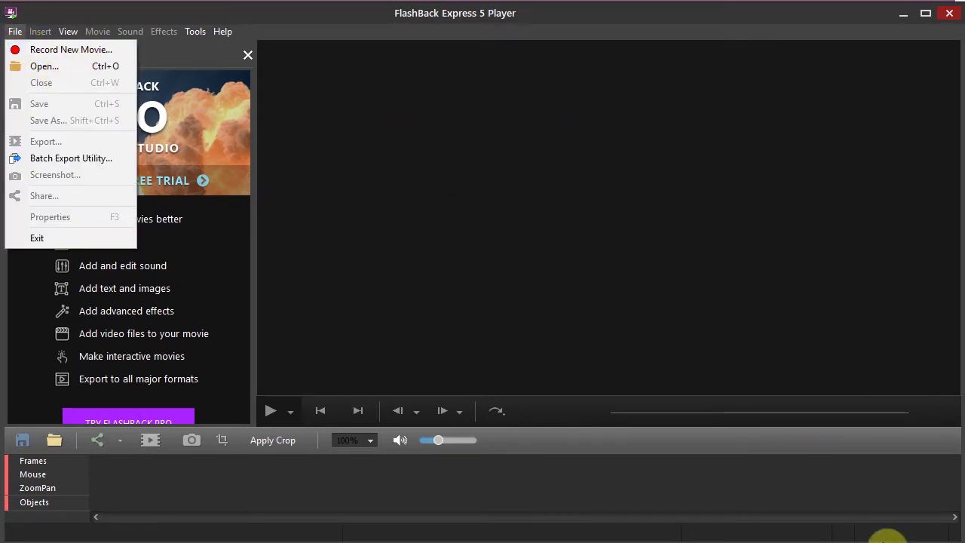
{"action": "left_click", "coordinate": [857, 523]}
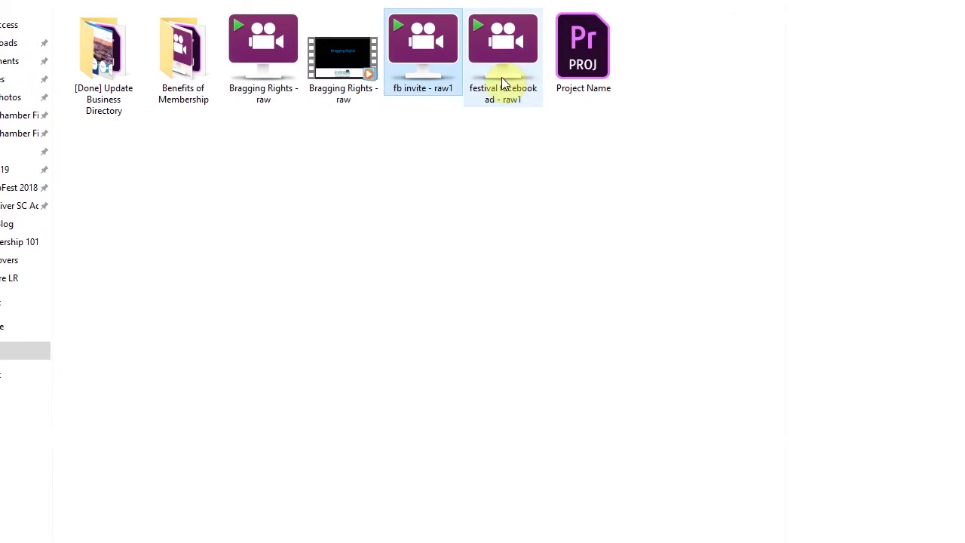
{"action": "left_click", "coordinate": [501, 59]}
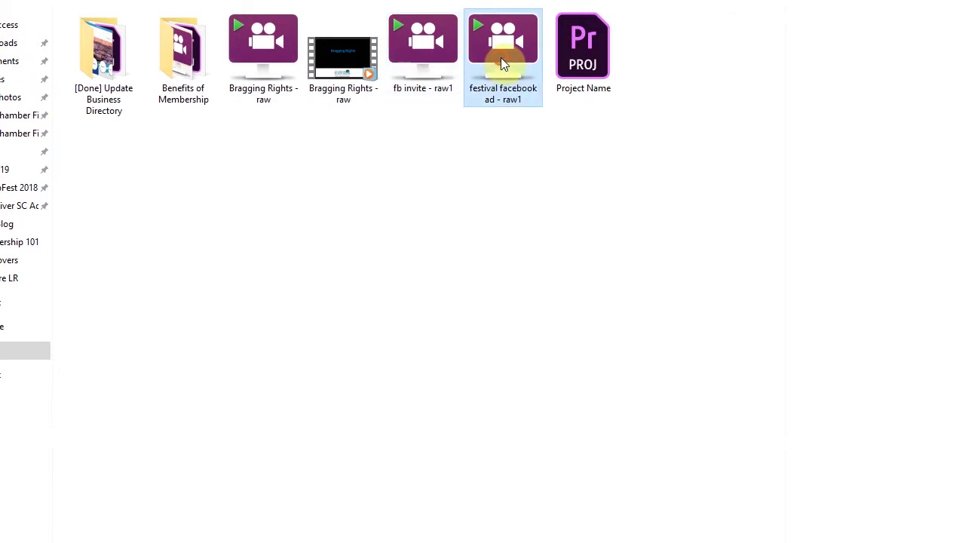
{"action": "left_click", "coordinate": [429, 59]}
{"action": "left_click", "coordinate": [476, 113]}
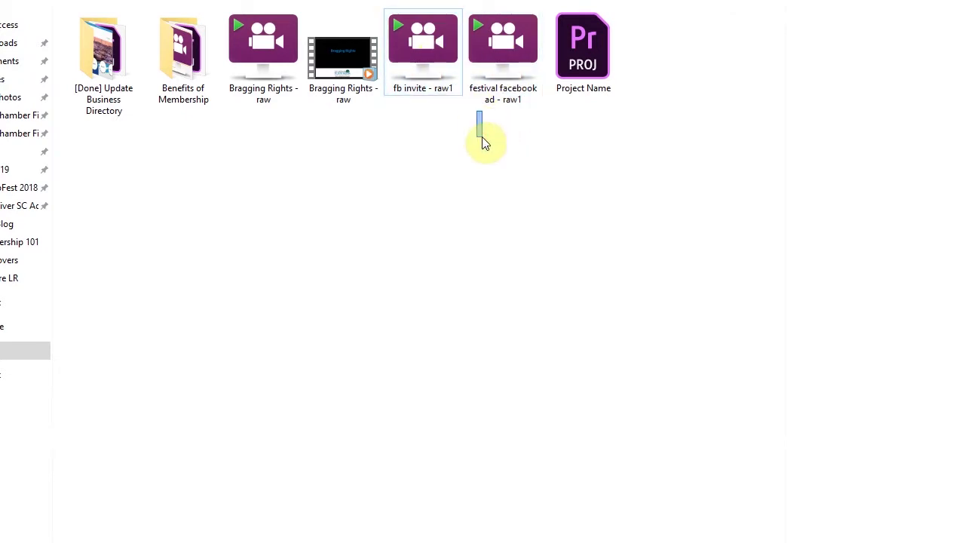
{"action": "left_click", "coordinate": [457, 60]}
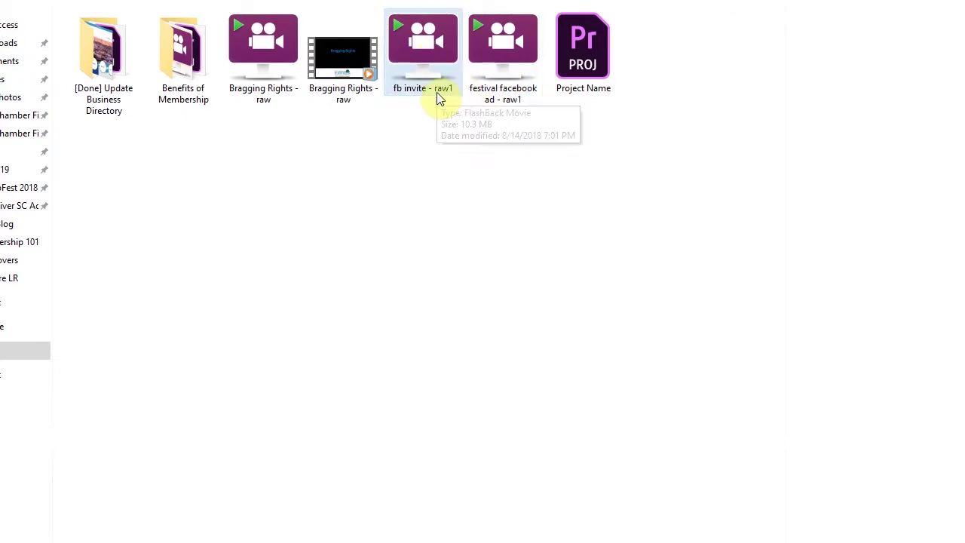
{"action": "left_click", "coordinate": [587, 251]}
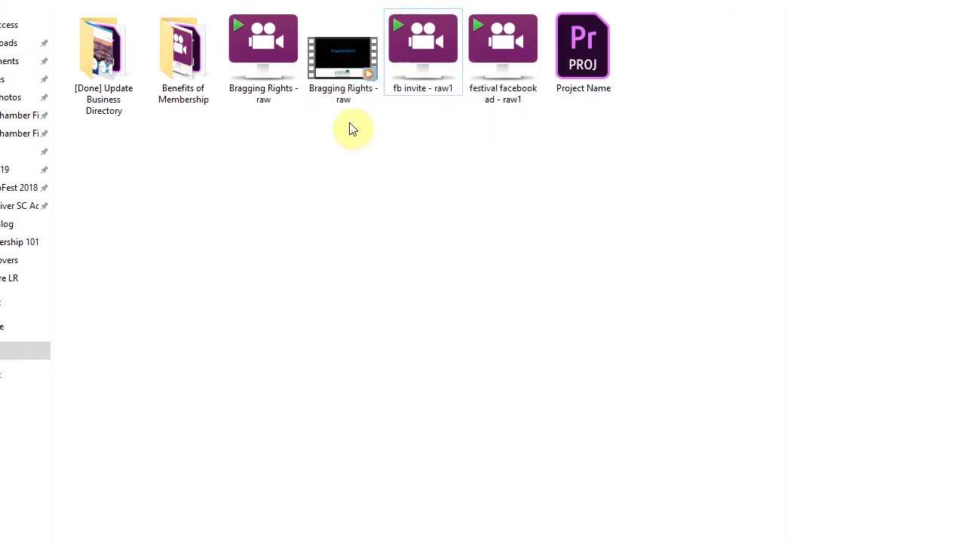
{"action": "left_click", "coordinate": [337, 75]}
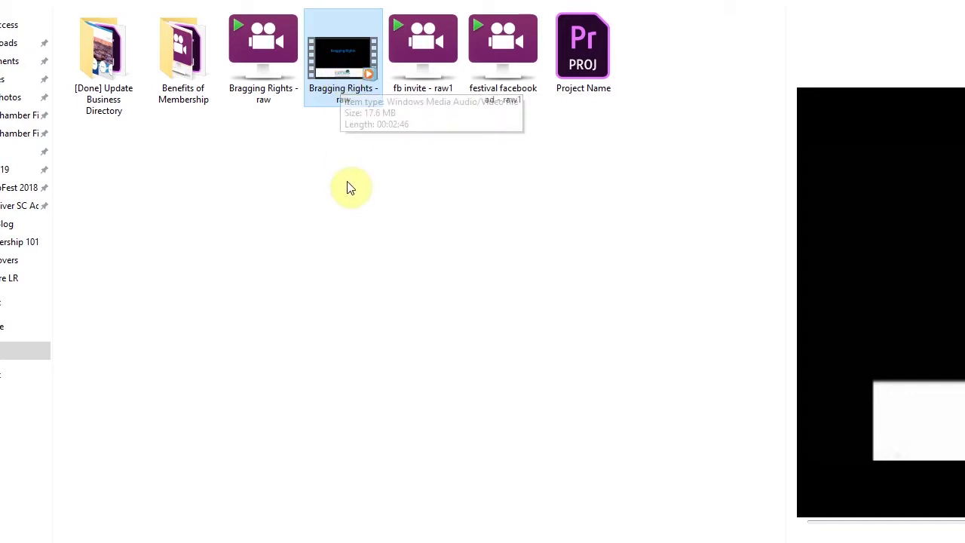
{"action": "left_click", "coordinate": [340, 155]}
{"action": "left_click", "coordinate": [340, 61]}
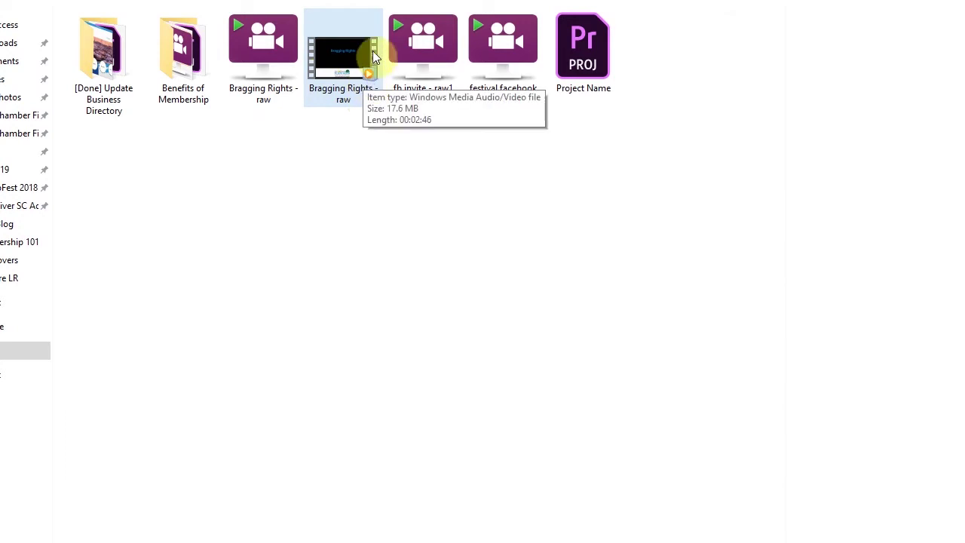
{"action": "left_click", "coordinate": [391, 117]}
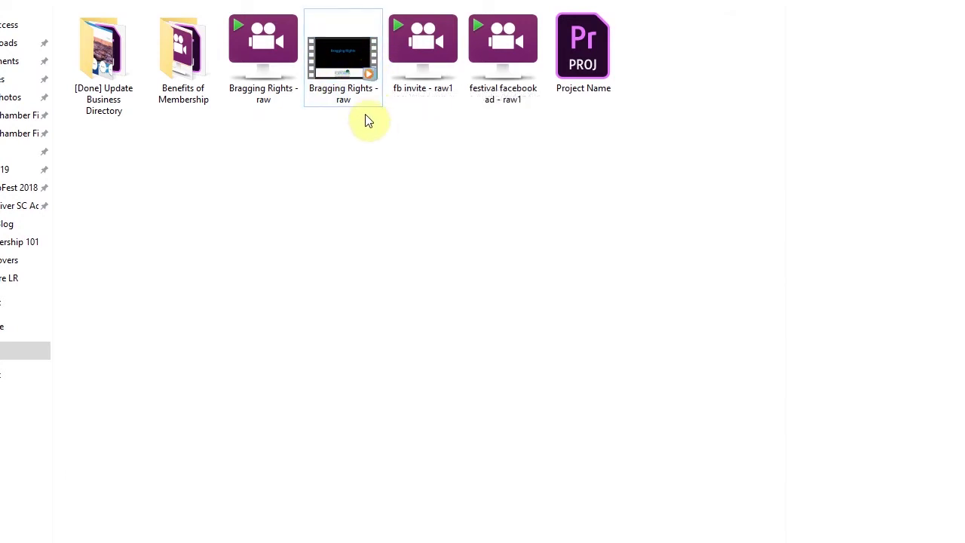
{"action": "left_click", "coordinate": [337, 53]}
{"action": "left_click", "coordinate": [409, 166]}
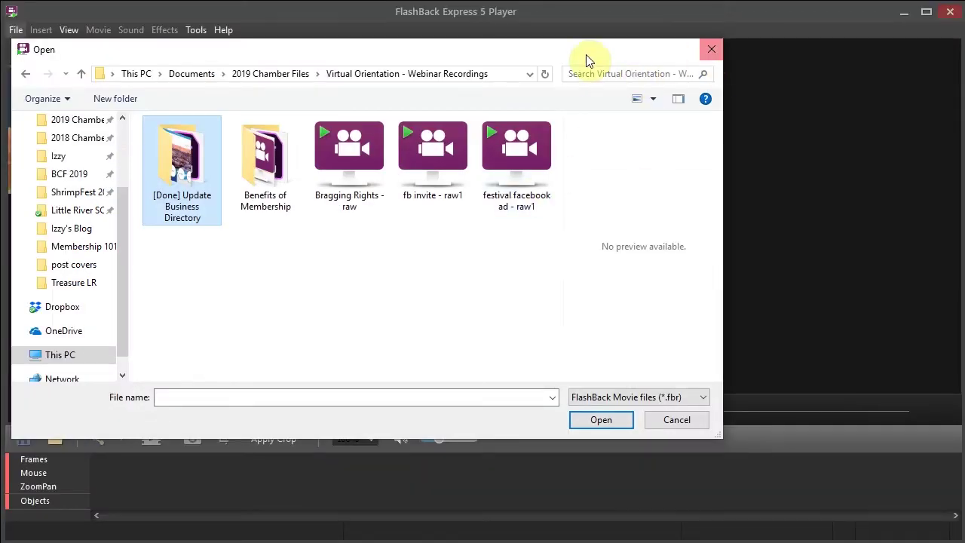
Open 'benefits of membership - raw' from 2019 Chamber Files > Virtual Orientation - Webinar Recordings > Benefits of Membership.
{"action": "left_click", "coordinate": [712, 50]}
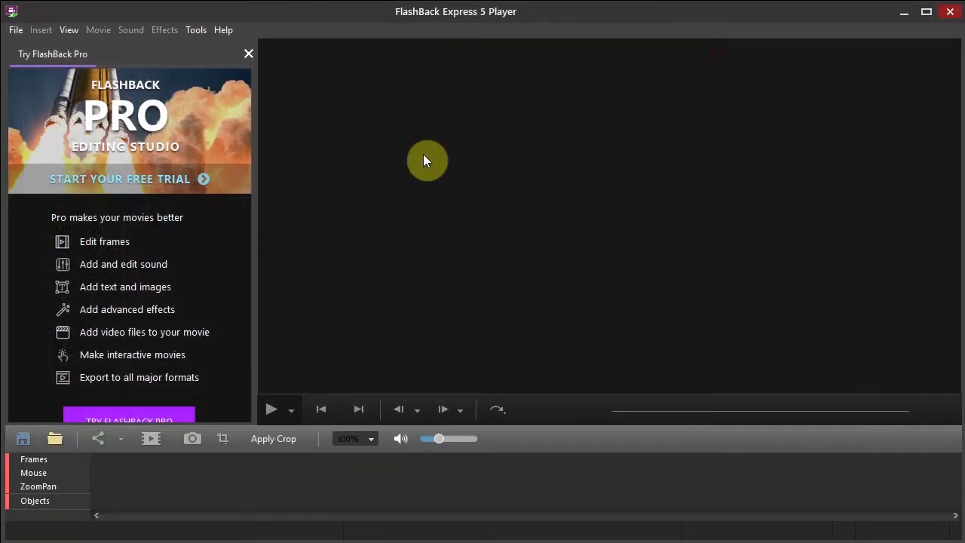
{"action": "left_click", "coordinate": [17, 31]}
{"action": "left_click", "coordinate": [47, 64]}
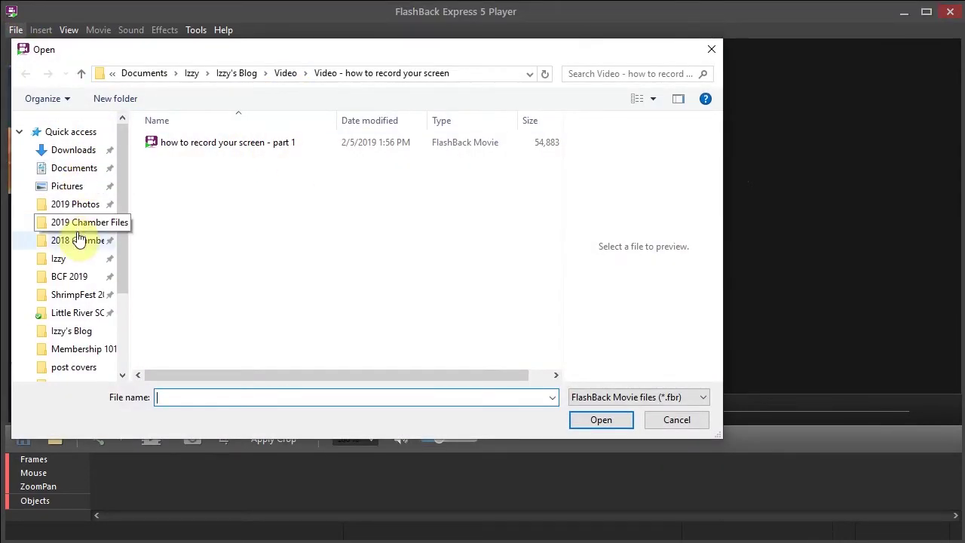
{"action": "left_click", "coordinate": [72, 222]}
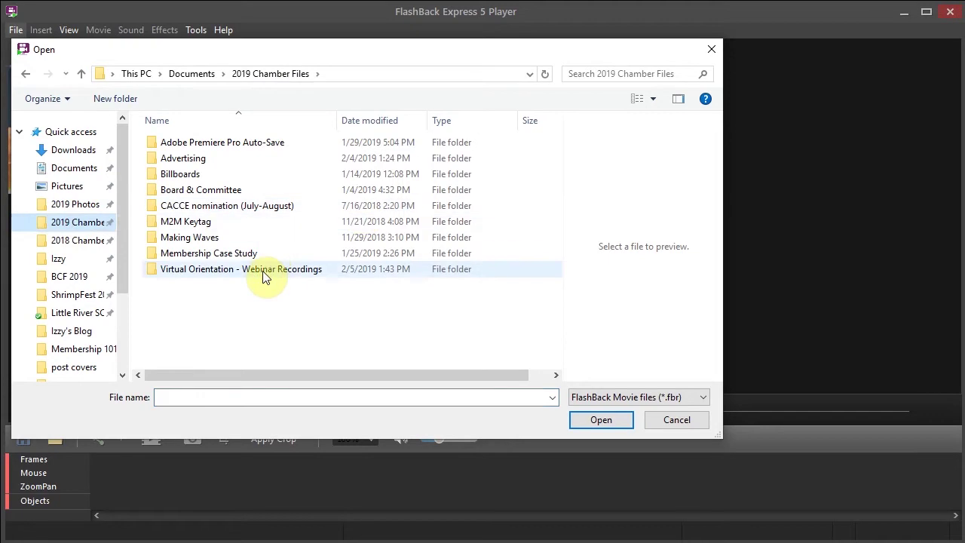
{"action": "double_click", "coordinate": [264, 271]}
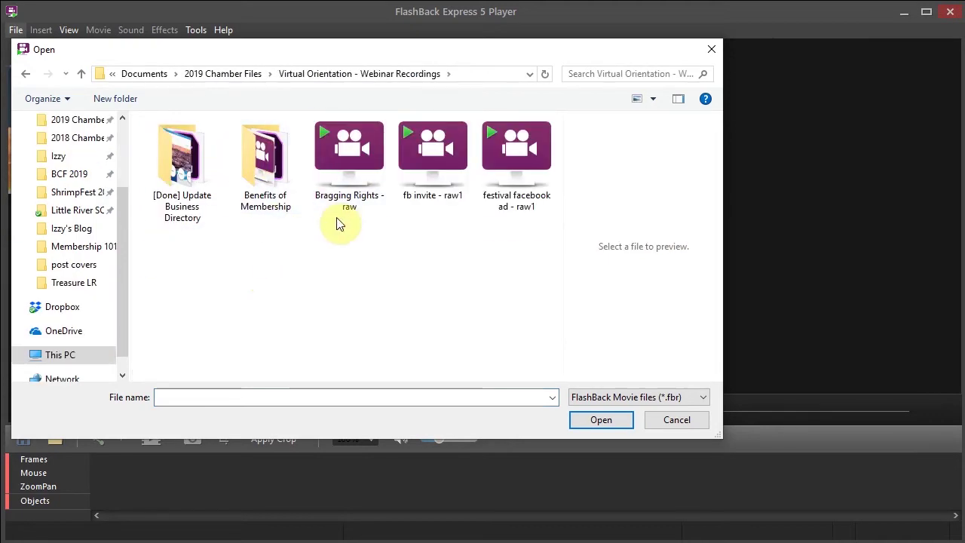
{"action": "double_click", "coordinate": [257, 148]}
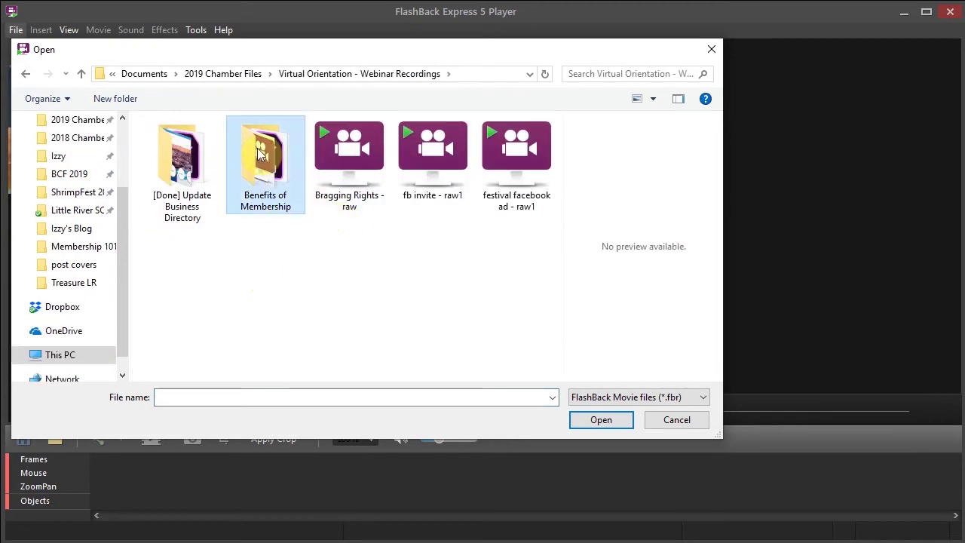
{"action": "left_click", "coordinate": [223, 144]}
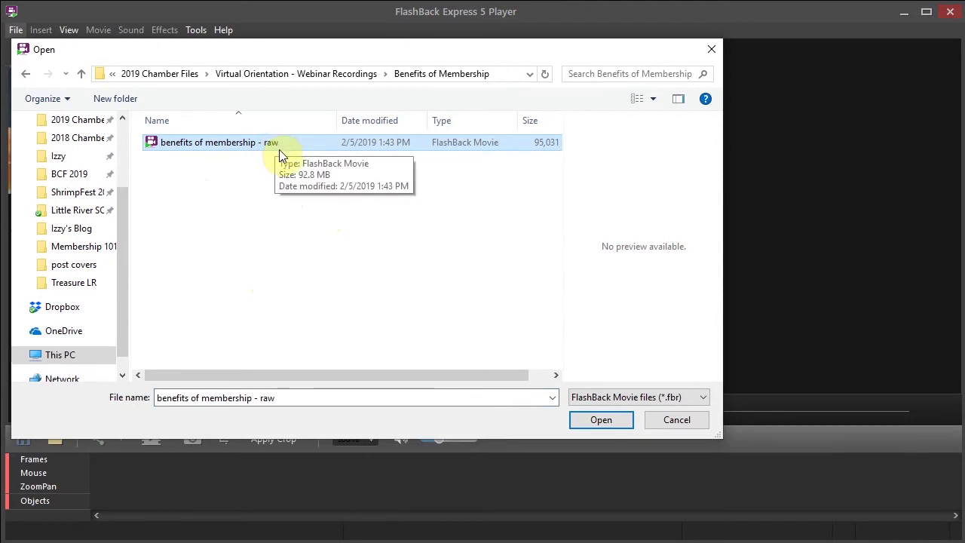
{"action": "left_click", "coordinate": [600, 420]}
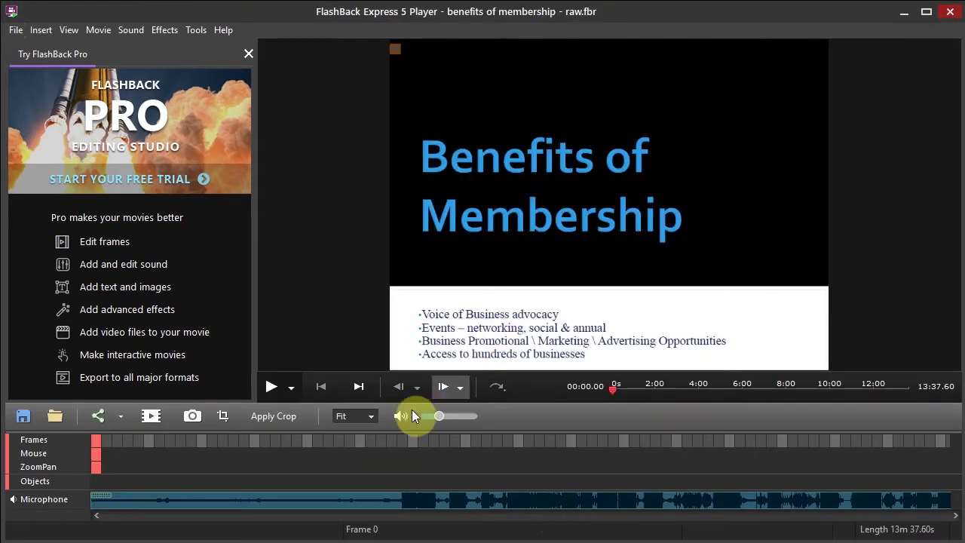
Play the recording muted and pause at 00:06.80 on the Little River Chamber slide.
{"action": "left_click", "coordinate": [273, 387]}
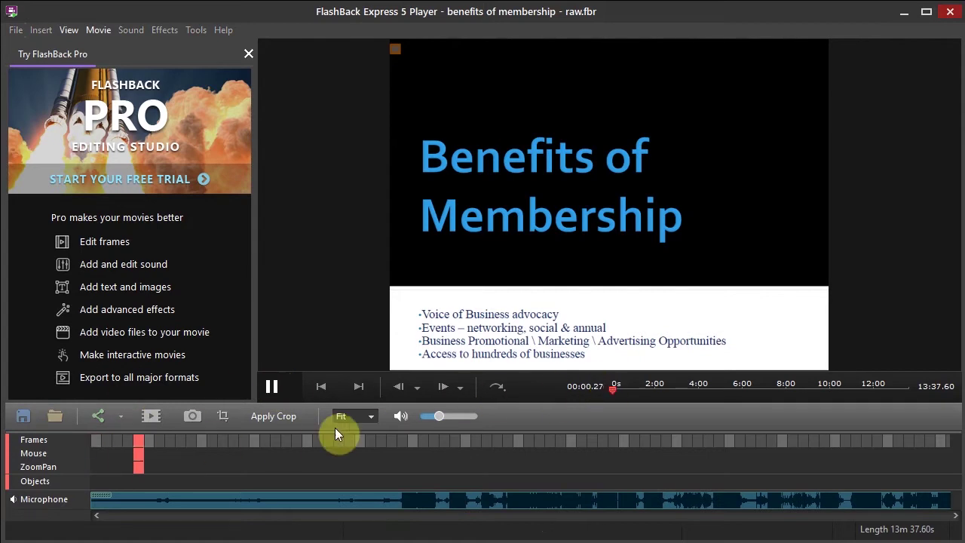
{"action": "left_click_drag", "start_coordinate": [442, 420], "coordinate": [407, 417]}
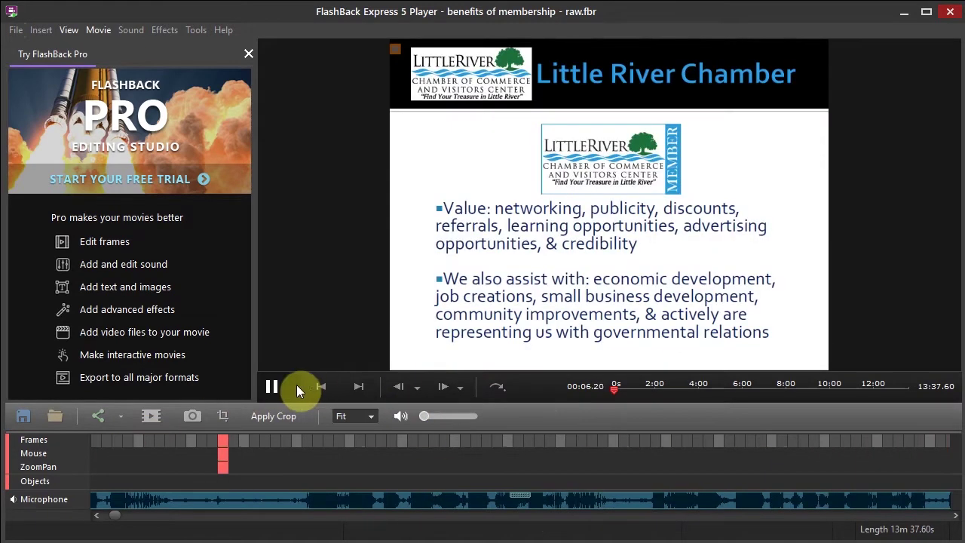
{"action": "left_click", "coordinate": [272, 384]}
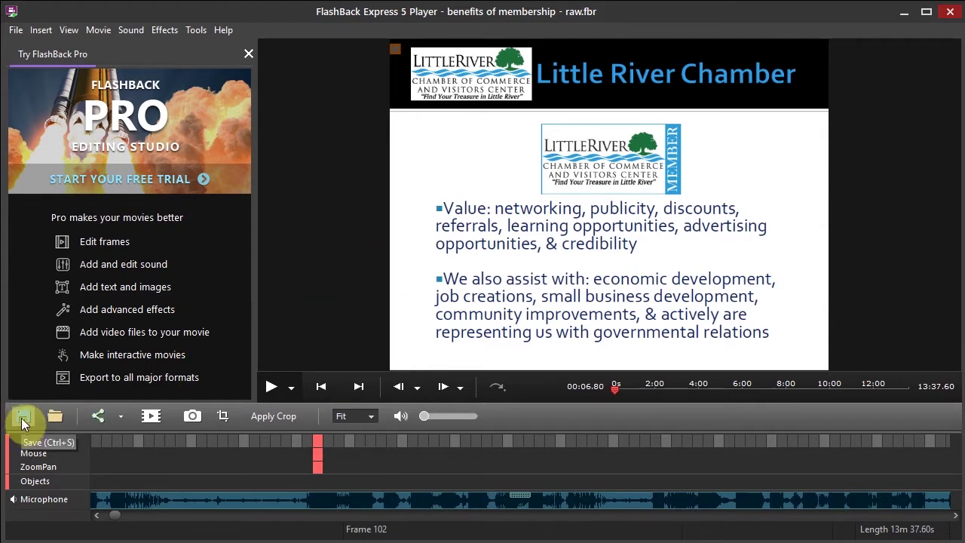
{"action": "left_click", "coordinate": [15, 29]}
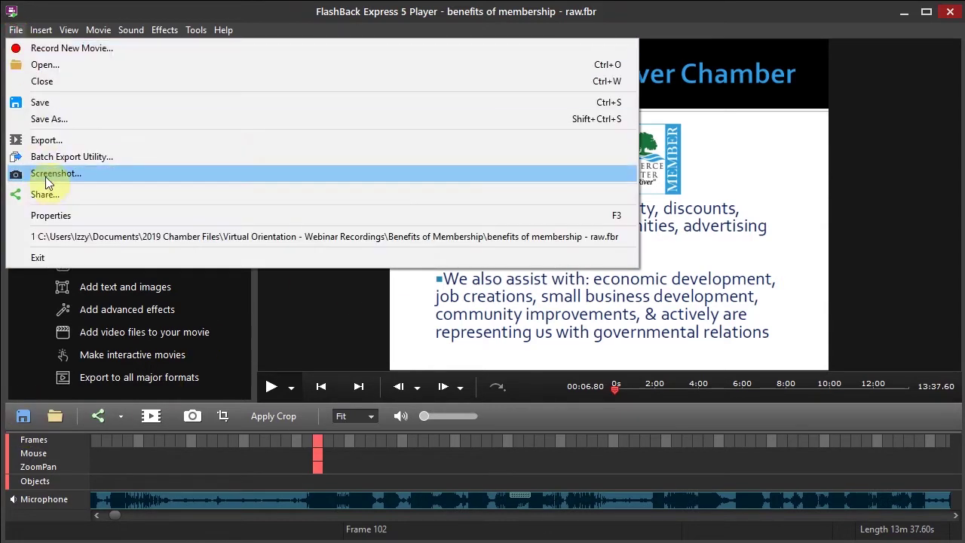
Export the movie as Windows Media Video with video quality 100 and start saving.
{"action": "left_click", "coordinate": [69, 145]}
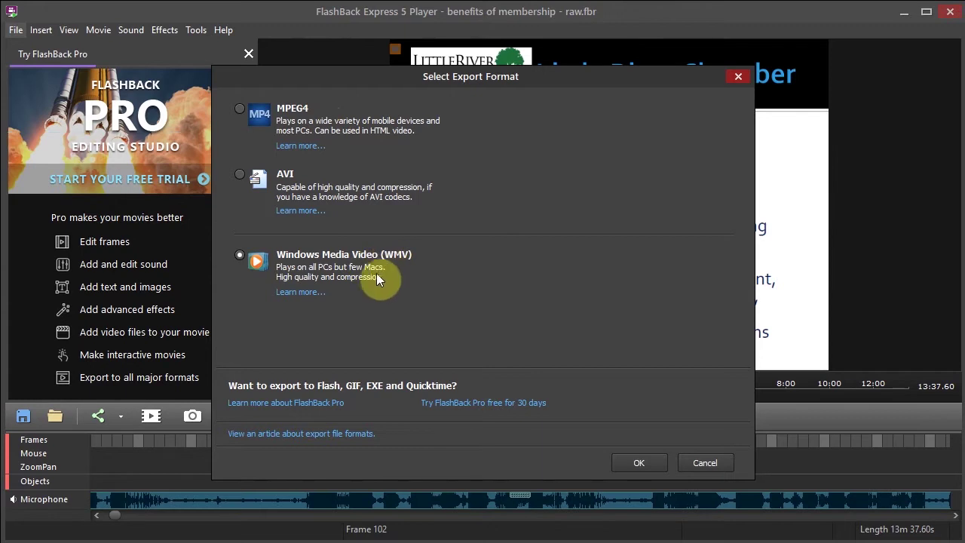
{"action": "left_click", "coordinate": [639, 462]}
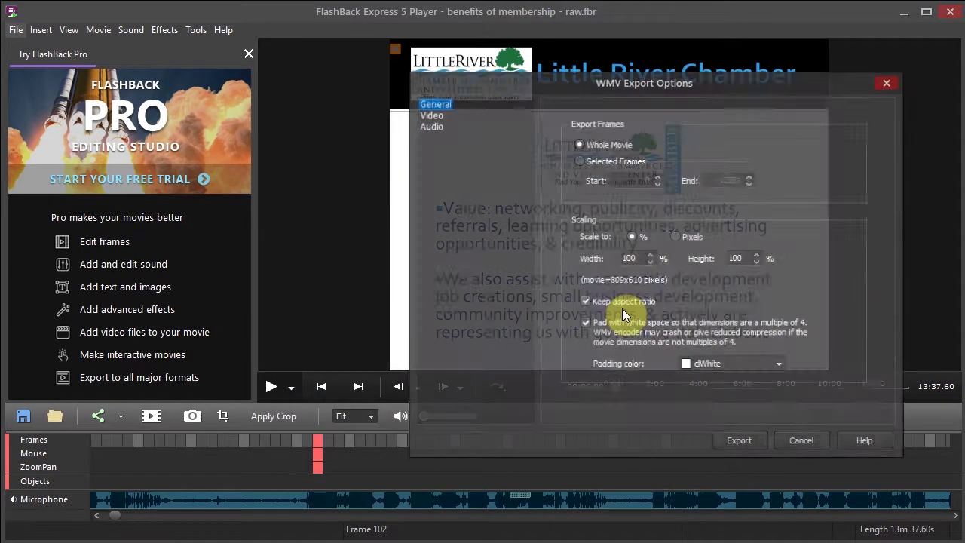
{"action": "left_click_drag", "start_coordinate": [642, 80], "coordinate": [514, 57]}
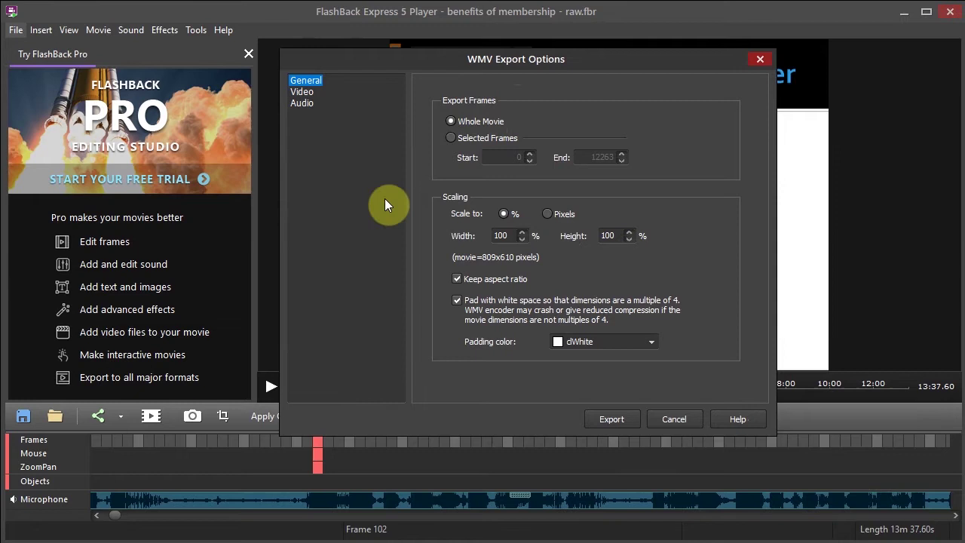
{"action": "left_click", "coordinate": [303, 91]}
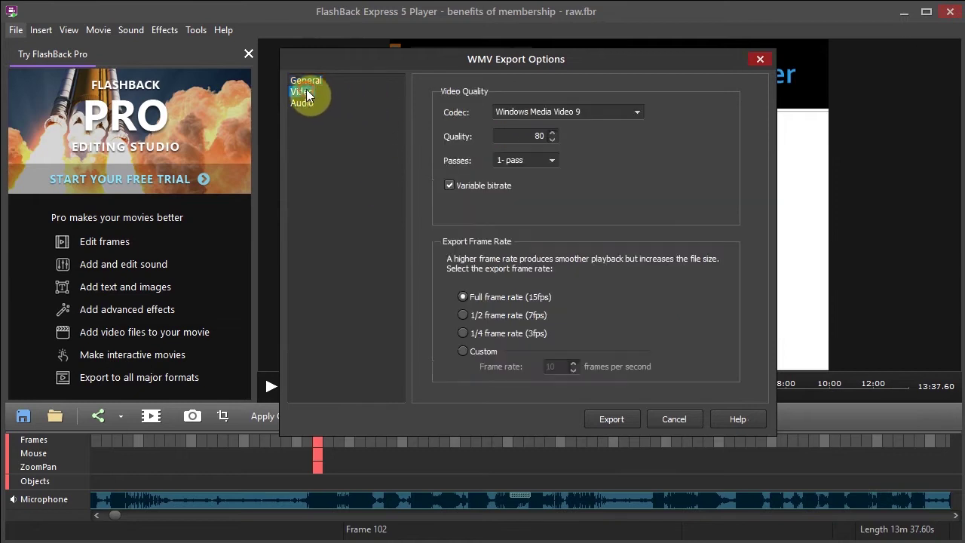
{"action": "left_click", "coordinate": [552, 133]}
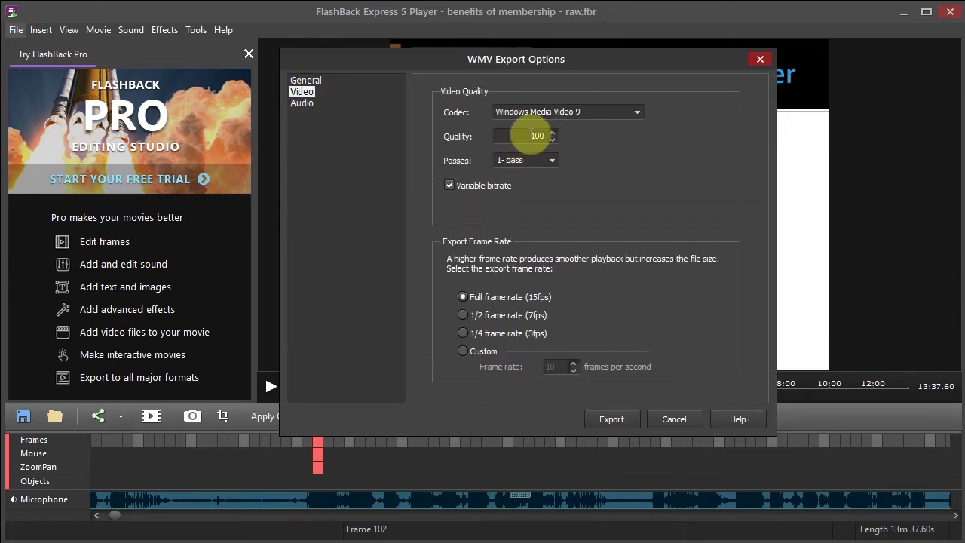
{"action": "left_click", "coordinate": [304, 103]}
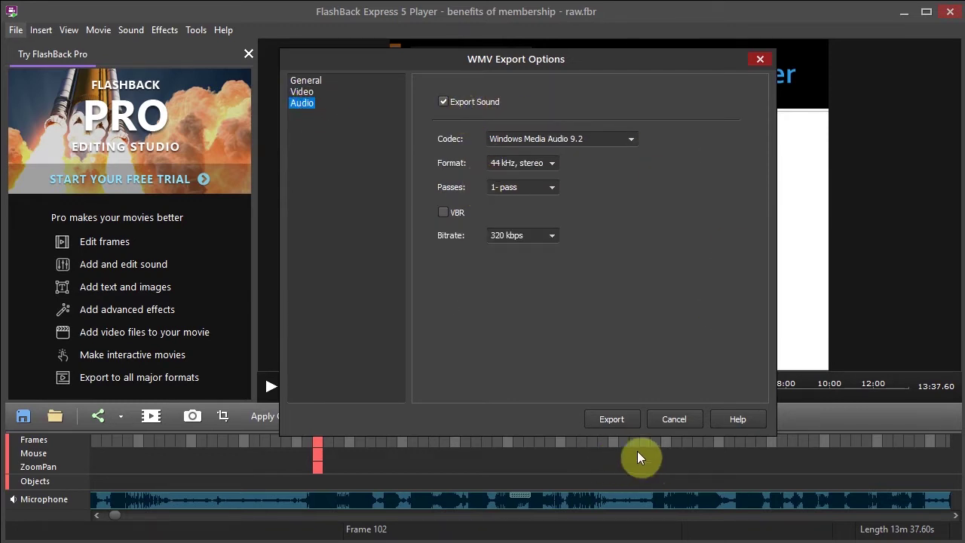
{"action": "left_click", "coordinate": [612, 419]}
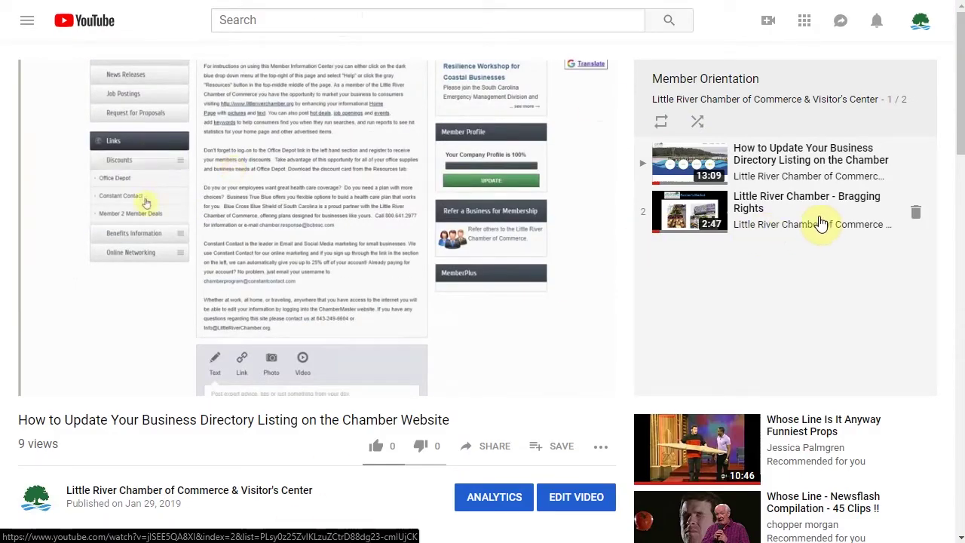
Open the Studio Details page for the How to Update Your Business Directory Listing video.
{"action": "scroll", "coordinate": [506, 332], "scroll_direction": "down", "scroll_amount": 2}
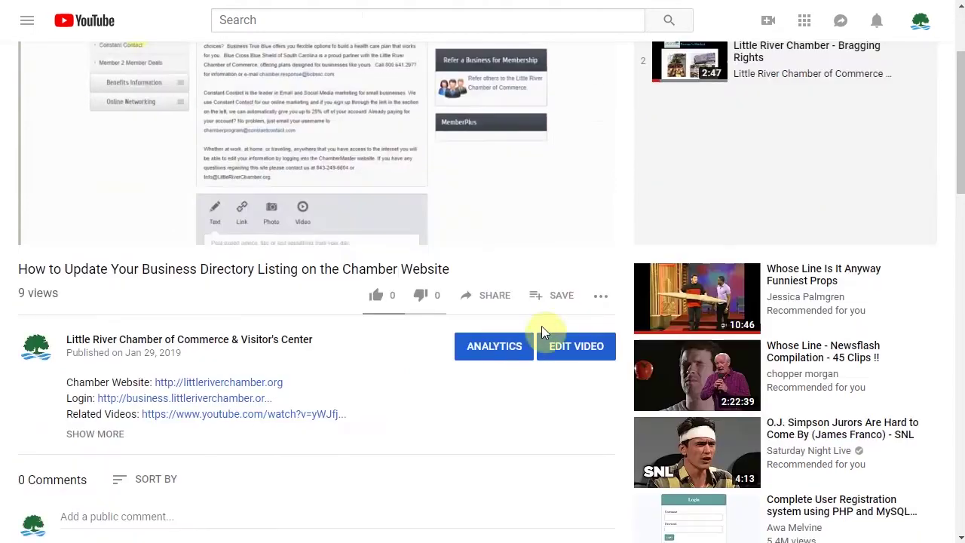
{"action": "left_click", "coordinate": [585, 349]}
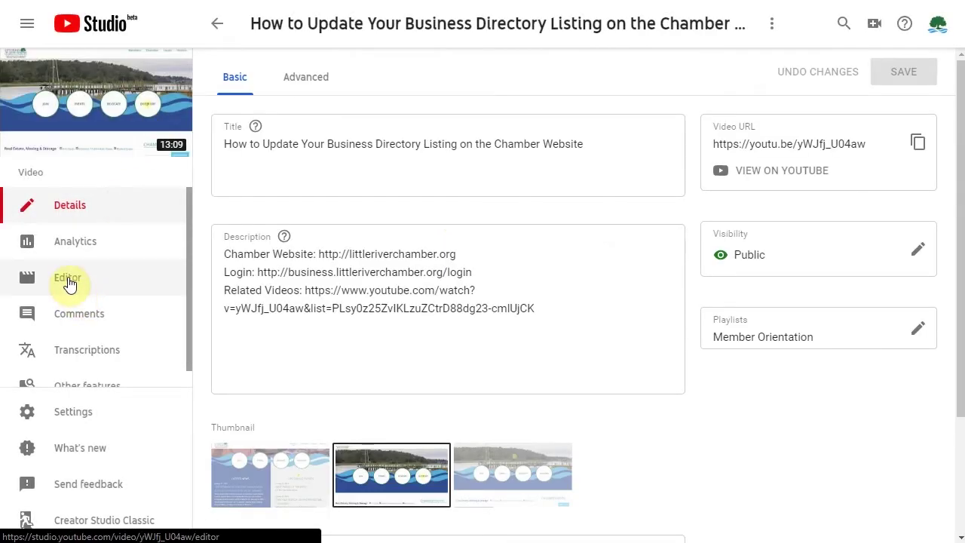
In the Editor, enter trim mode on the 13:08 timeline and drag the start handle later.
{"action": "left_click", "coordinate": [68, 280]}
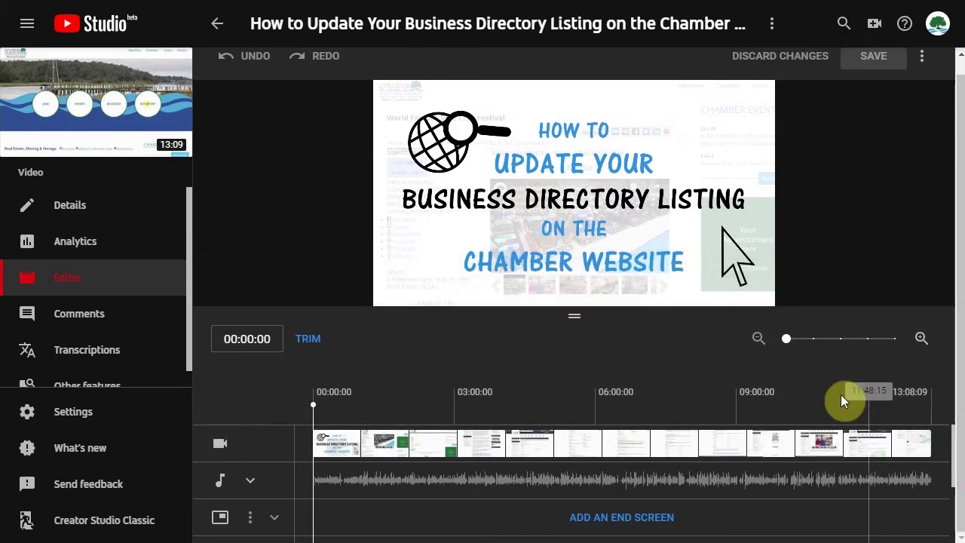
{"action": "left_click", "coordinate": [317, 343]}
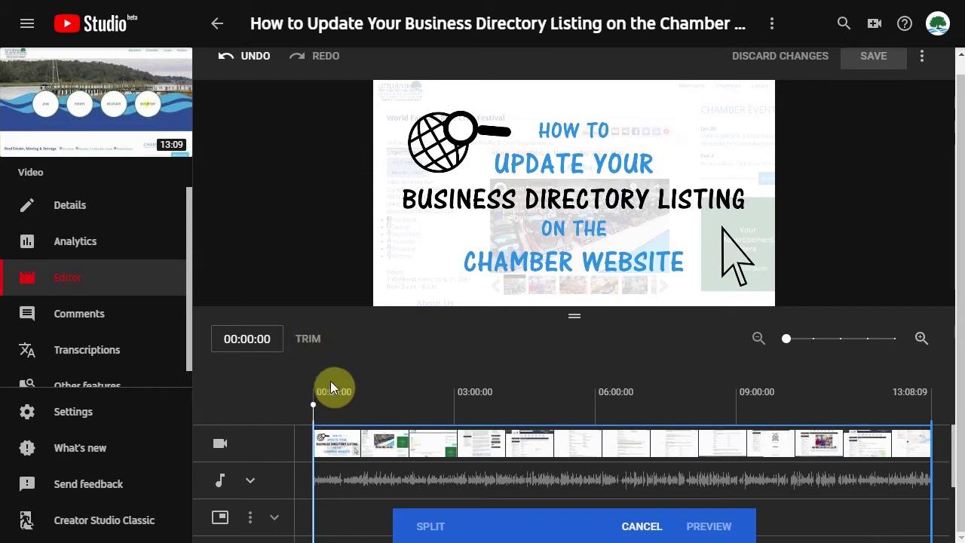
{"action": "left_click_drag", "start_coordinate": [314, 472], "coordinate": [315, 451]}
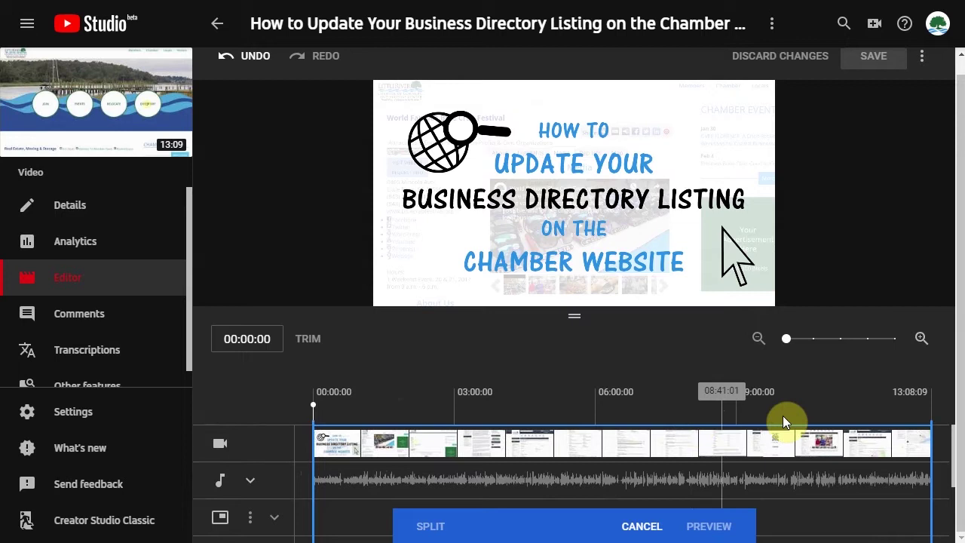
{"action": "scroll", "coordinate": [143, 316], "scroll_direction": "down", "scroll_amount": 1}
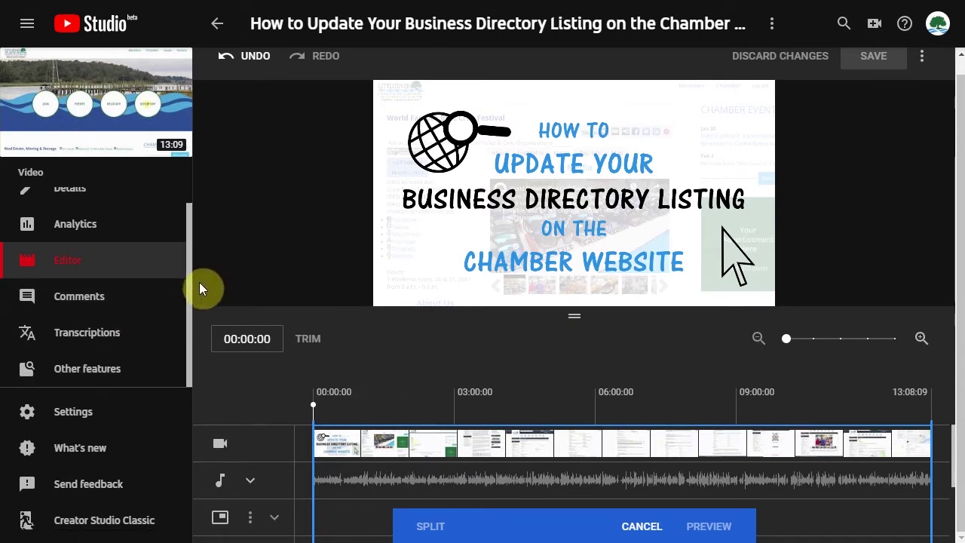
Add English subtitles from Transcriptions, choosing Transcribe and auto-sync.
{"action": "left_click", "coordinate": [85, 341]}
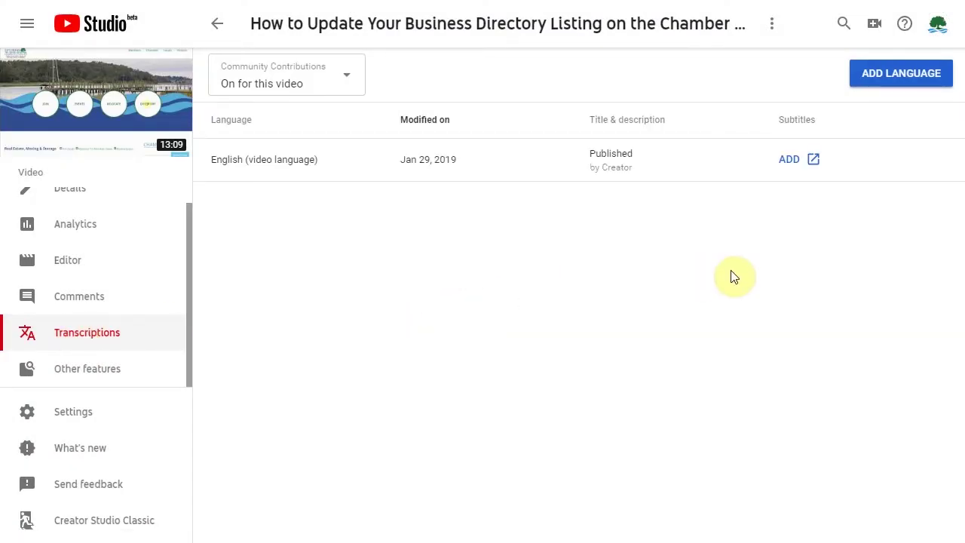
{"action": "left_click", "coordinate": [788, 159]}
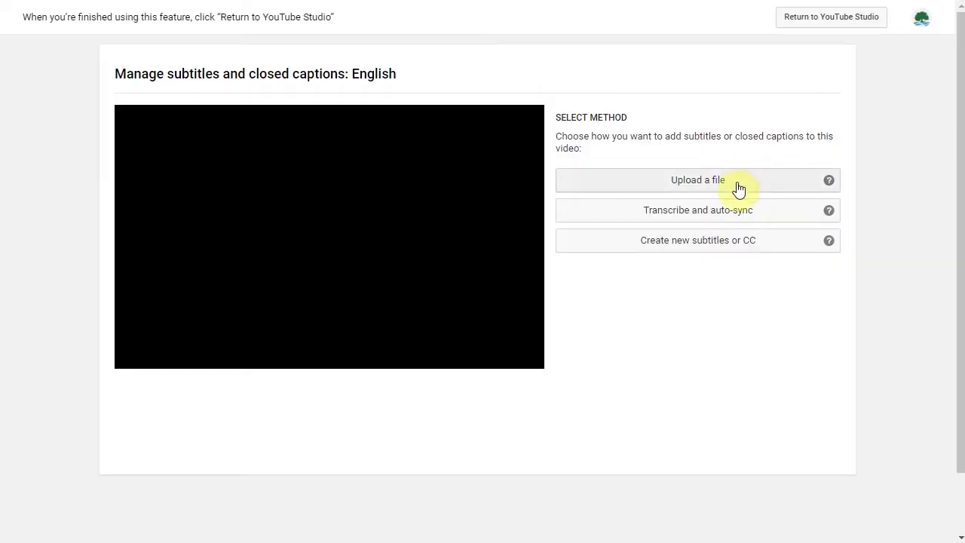
{"action": "left_click", "coordinate": [724, 211]}
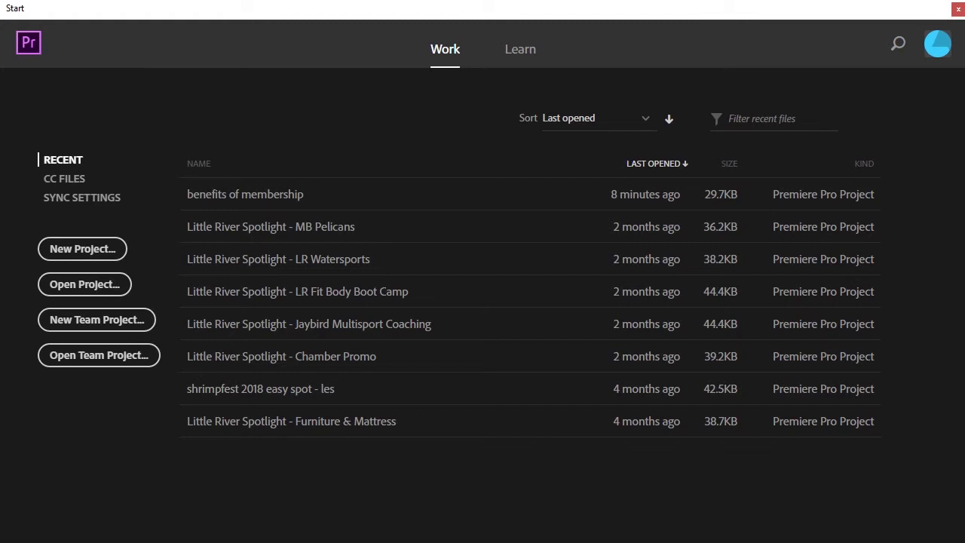
Start a new Premiere Pro project, checking the save location but leaving it unchanged.
{"action": "left_click", "coordinate": [82, 249]}
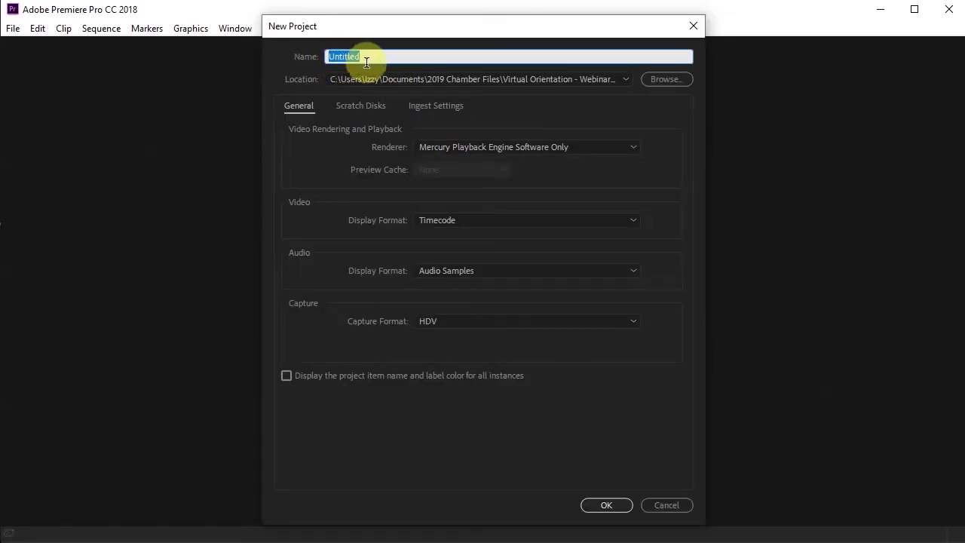
{"action": "left_click", "coordinate": [657, 78]}
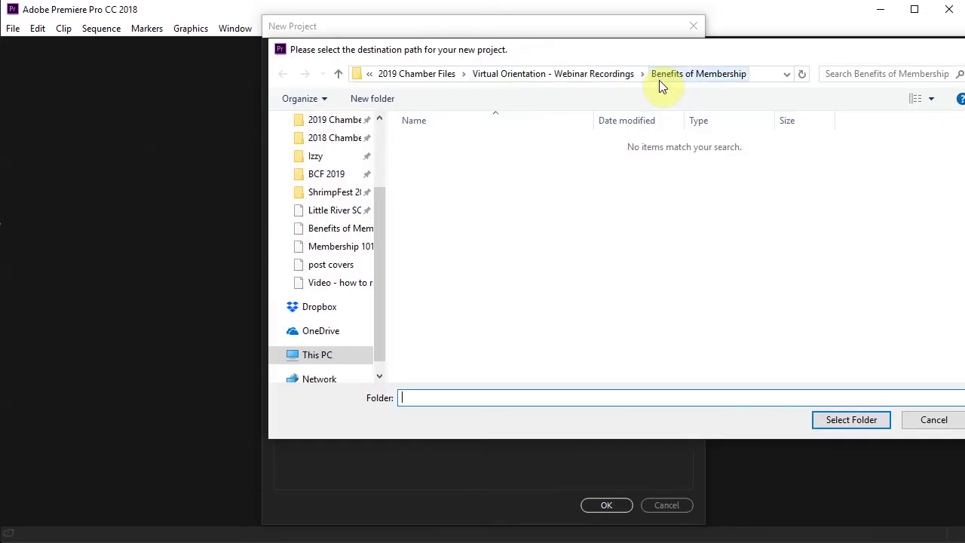
{"action": "left_click", "coordinate": [923, 420]}
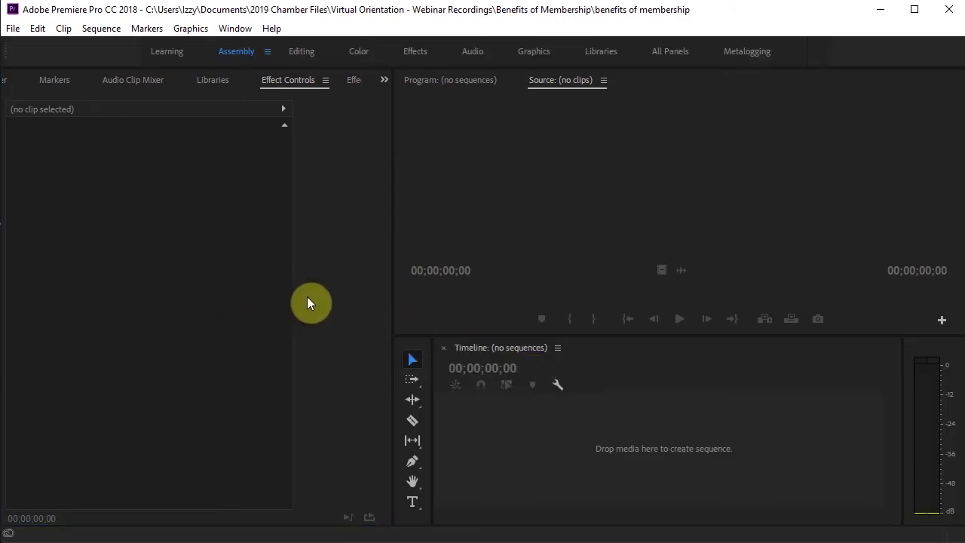
Activate the Effect Controls panel in the new benefits of membership project.
{"action": "left_click", "coordinate": [355, 112]}
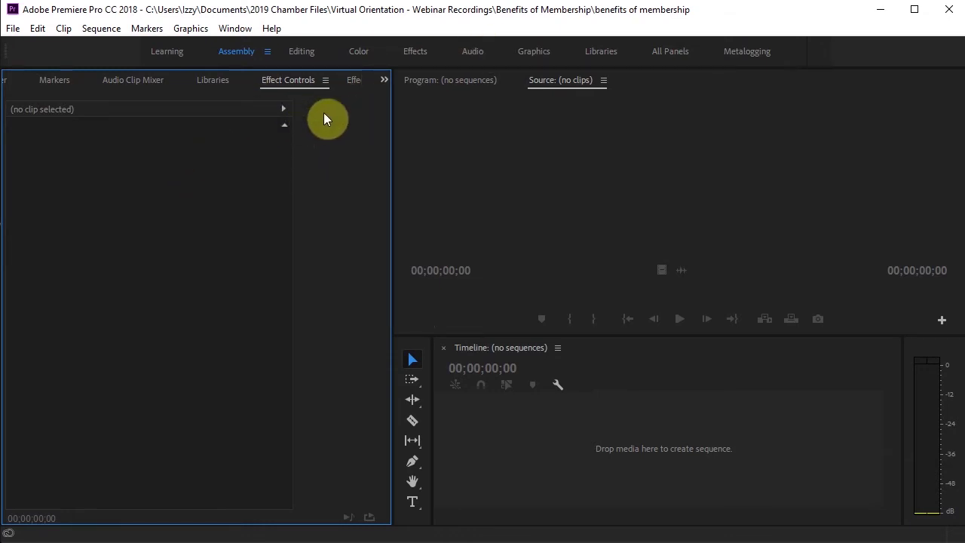
Switch the panel to Media Browser and expand C: (OS) > Users > the user's home folder.
{"action": "left_click", "coordinate": [383, 79]}
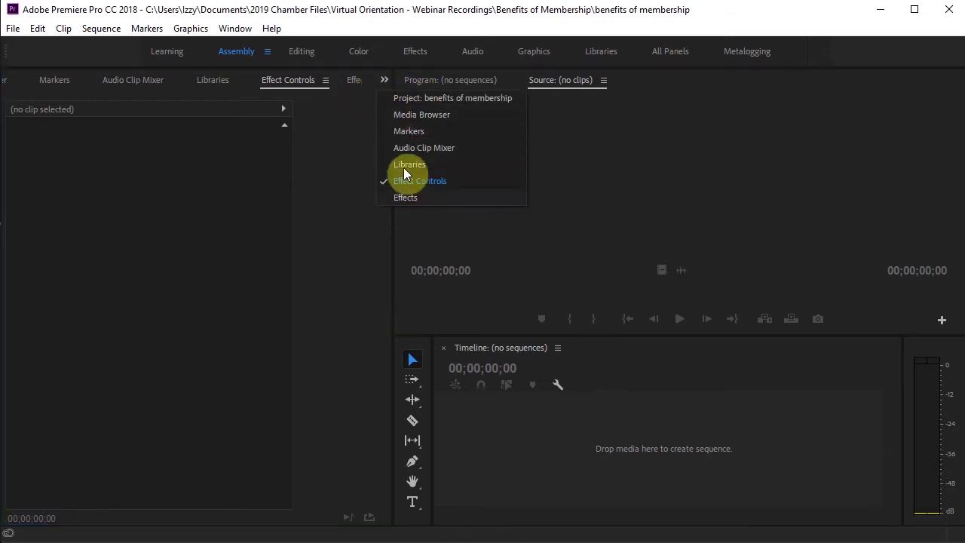
{"action": "left_click", "coordinate": [423, 115]}
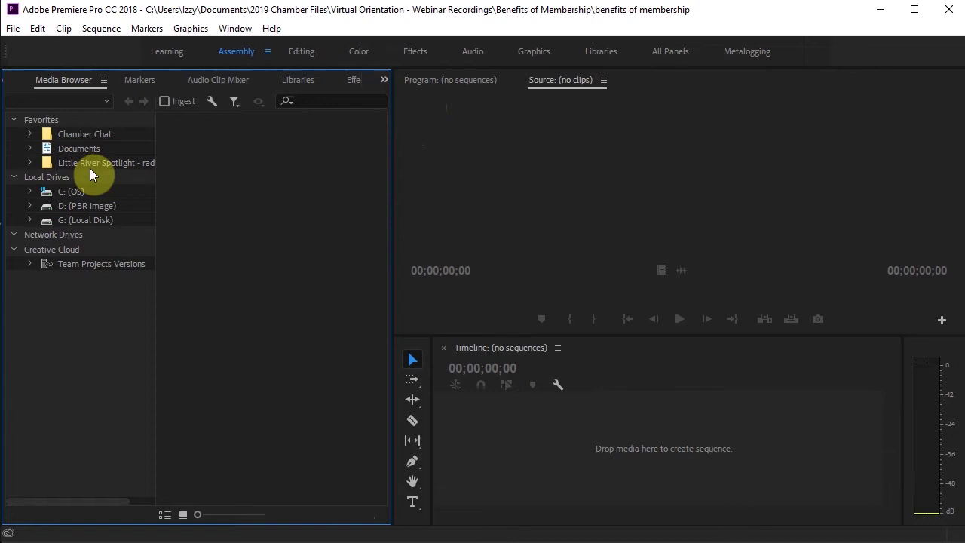
{"action": "left_click", "coordinate": [31, 192]}
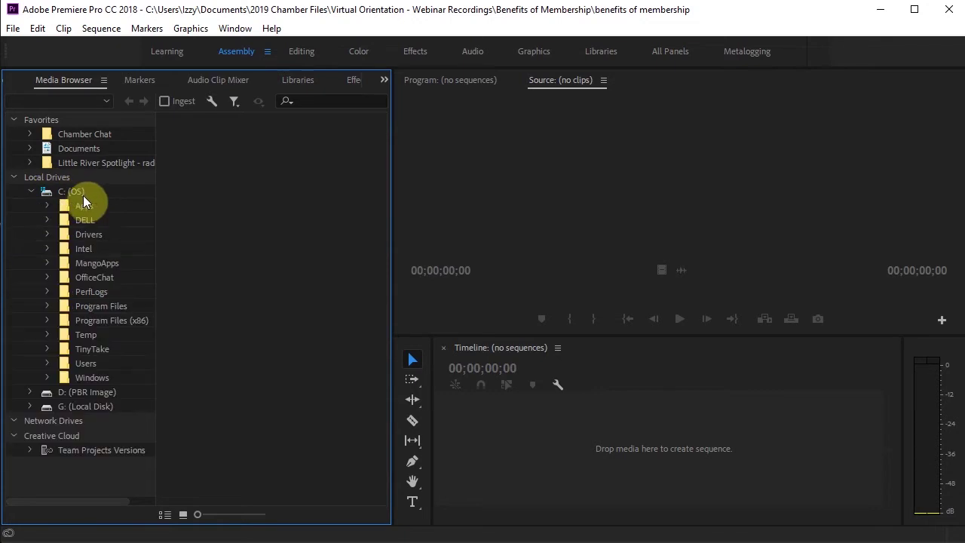
{"action": "left_click", "coordinate": [46, 362]}
{"action": "scroll", "coordinate": [120, 255], "scroll_direction": "down", "scroll_amount": 1}
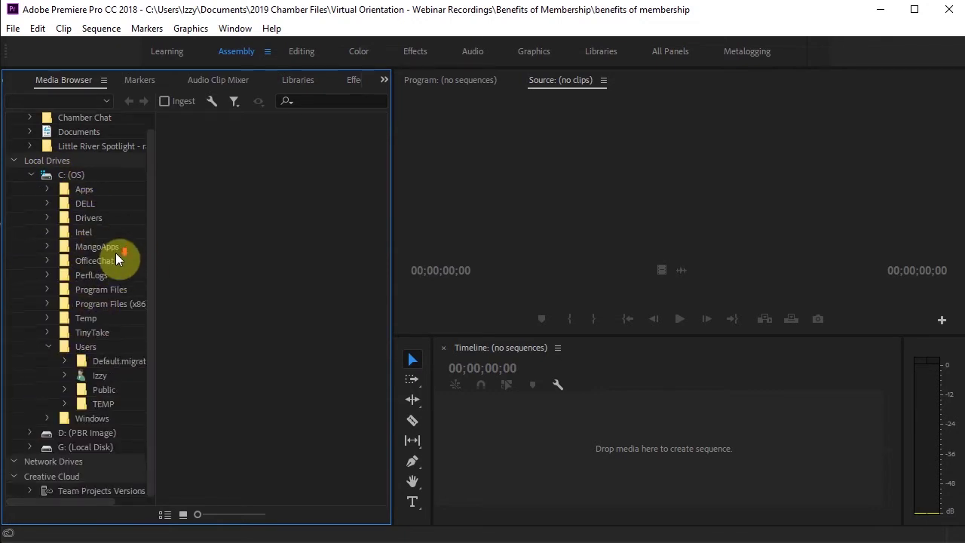
{"action": "left_click", "coordinate": [65, 375]}
{"action": "scroll", "coordinate": [132, 326], "scroll_direction": "down", "scroll_amount": 5}
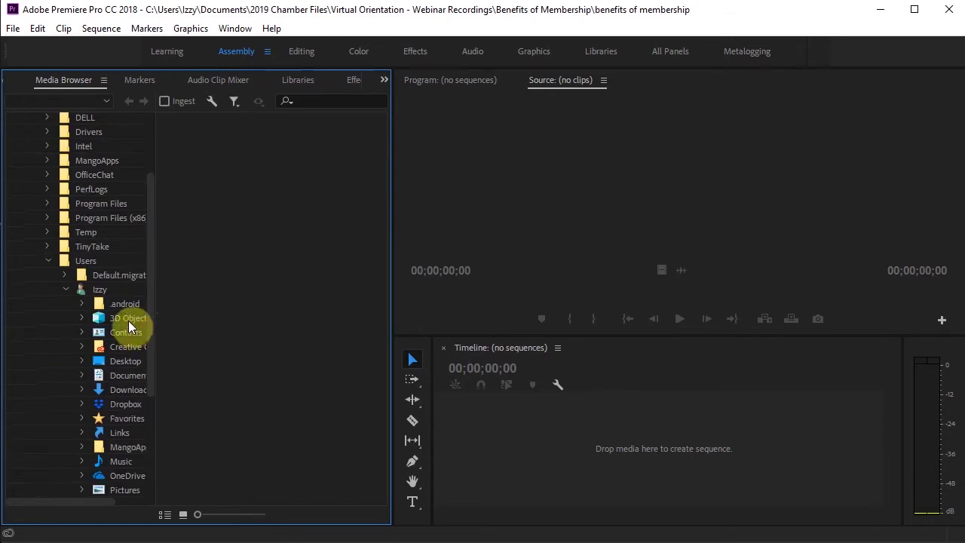
{"action": "scroll", "coordinate": [127, 319], "scroll_direction": "down", "scroll_amount": 1}
{"action": "scroll", "coordinate": [125, 319], "scroll_direction": "down", "scroll_amount": 5}
{"action": "left_click_drag", "start_coordinate": [156, 326], "coordinate": [183, 330]}
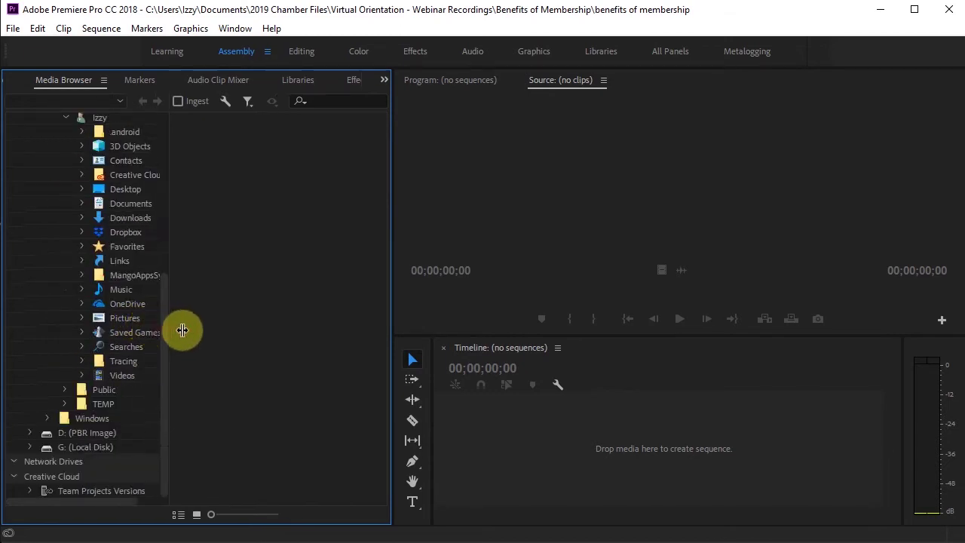
{"action": "scroll", "coordinate": [138, 315], "scroll_direction": "up", "scroll_amount": 5}
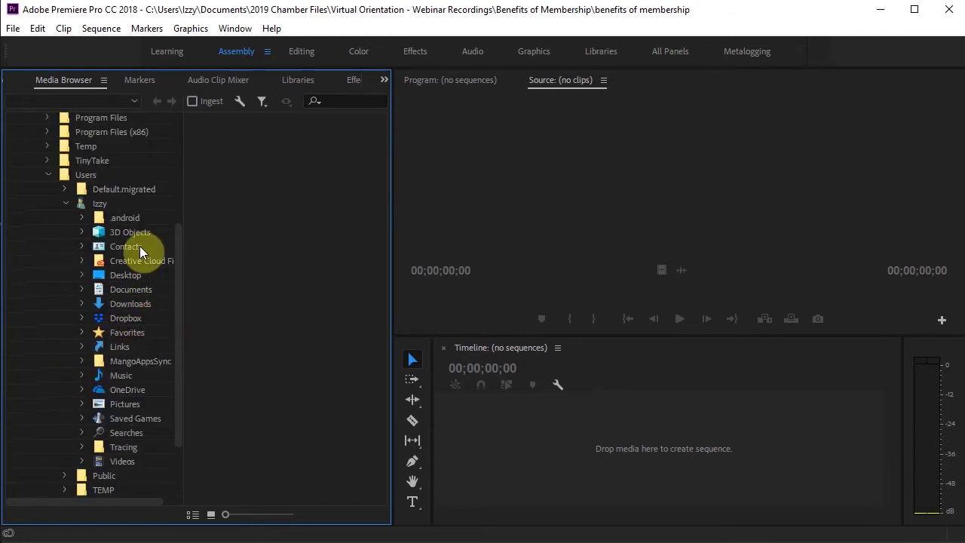
Browse the Documents, Pictures and home folders in the Media Browser's sidebar.
{"action": "left_click", "coordinate": [130, 290]}
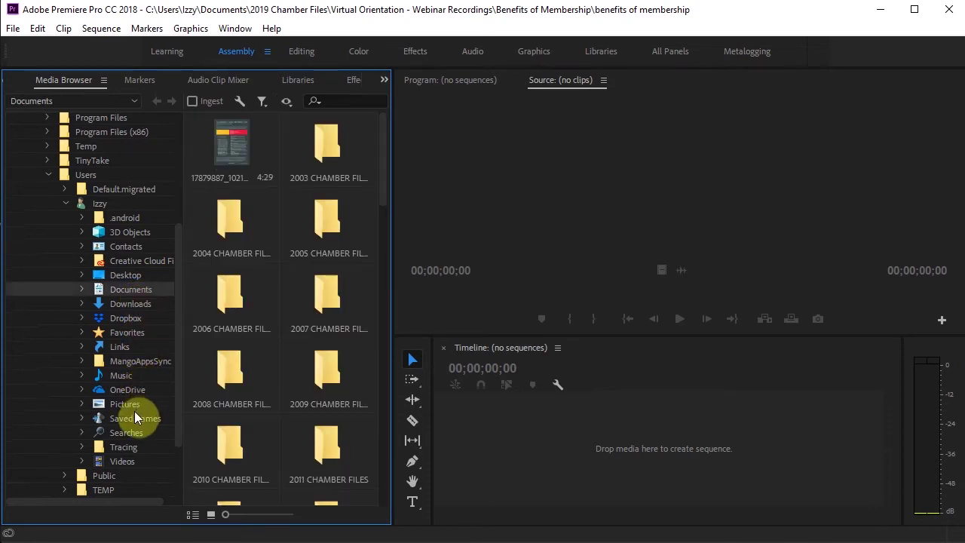
{"action": "left_click", "coordinate": [127, 405]}
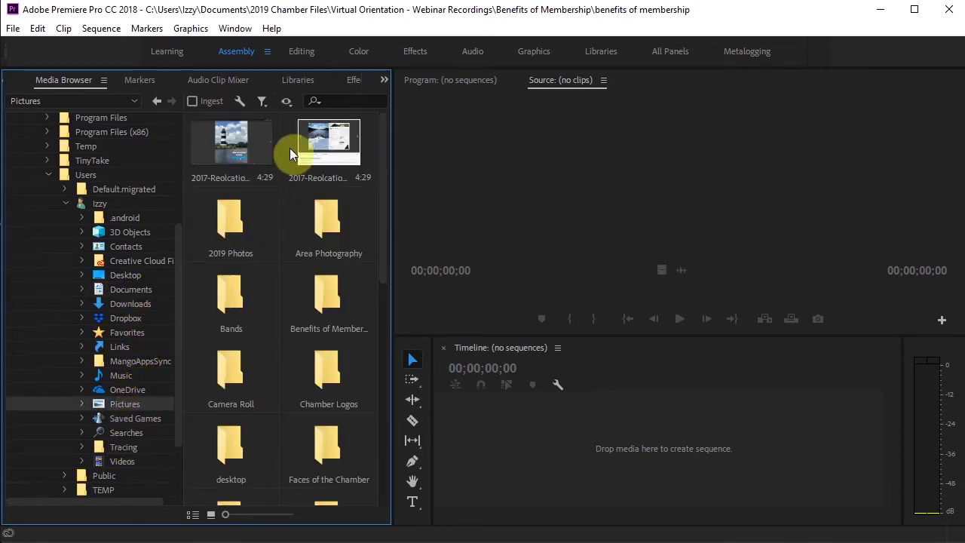
{"action": "left_click", "coordinate": [119, 205]}
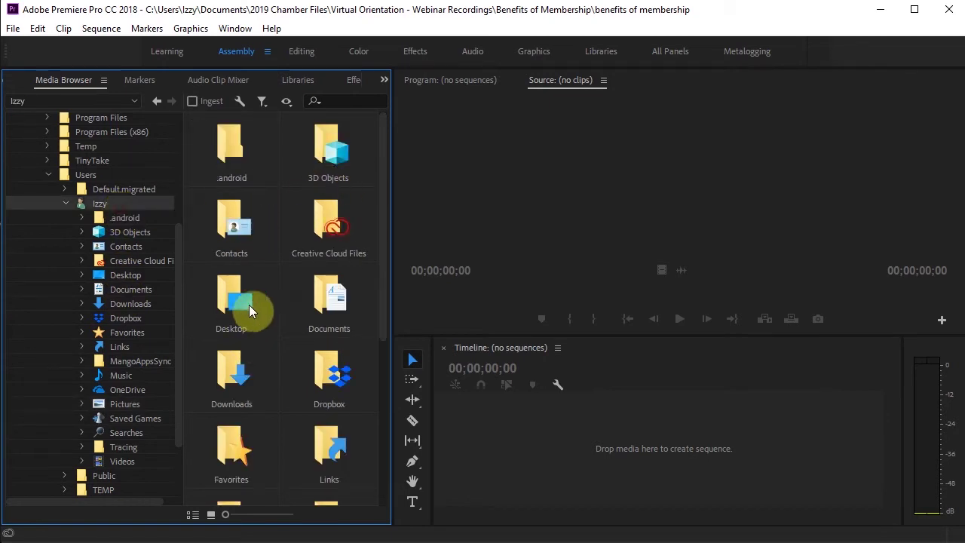
{"action": "right_click", "coordinate": [332, 289]}
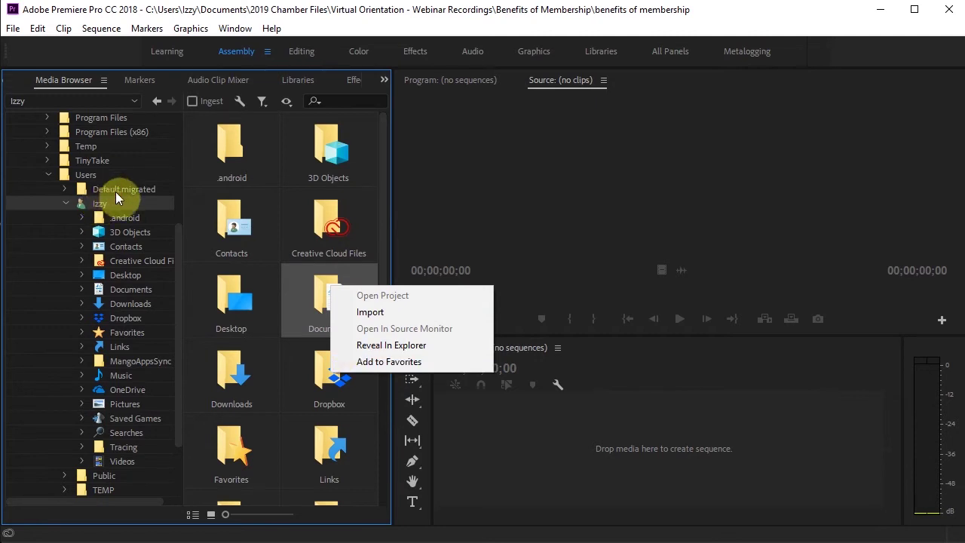
{"action": "left_click", "coordinate": [178, 259]}
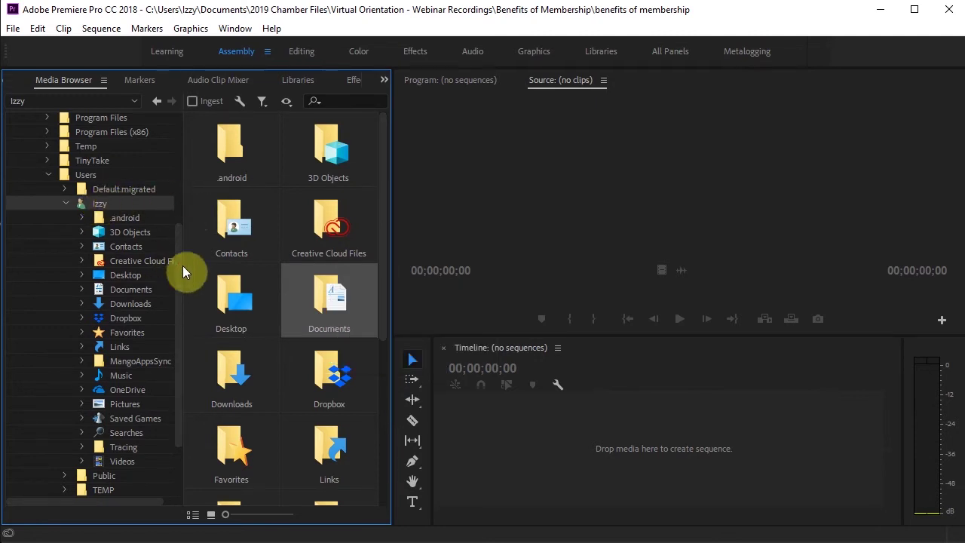
Open Documents, then 2019 Chamber Files, then Virtual Orientation - Webinar Recordings.
{"action": "double_click", "coordinate": [330, 294]}
{"action": "scroll", "coordinate": [286, 218], "scroll_direction": "down", "scroll_amount": 5}
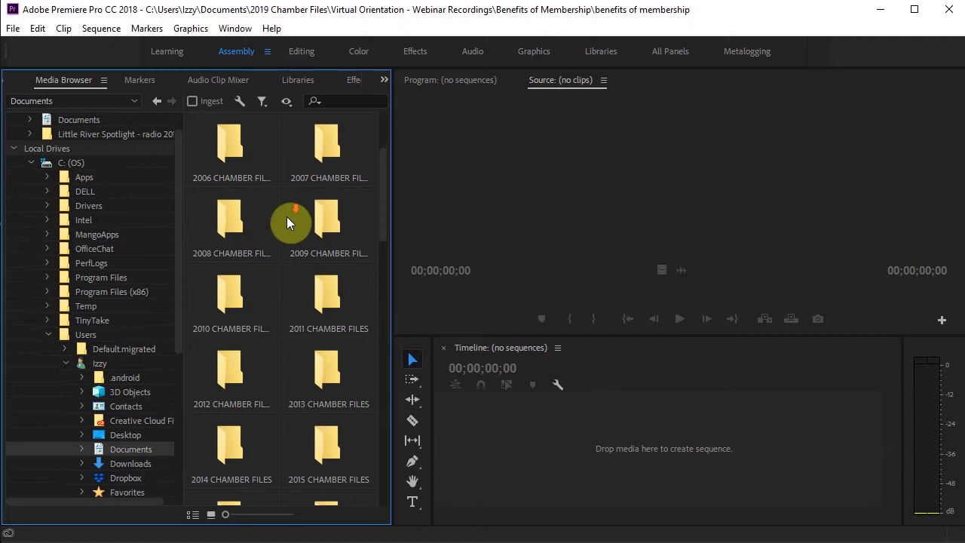
{"action": "scroll", "coordinate": [287, 225], "scroll_direction": "down", "scroll_amount": 3}
{"action": "double_click", "coordinate": [326, 215]}
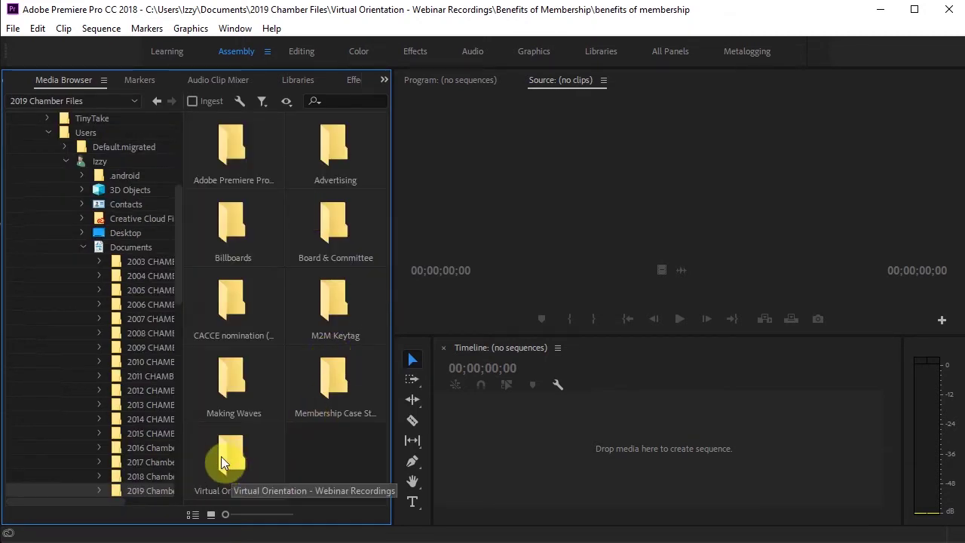
{"action": "double_click", "coordinate": [221, 457]}
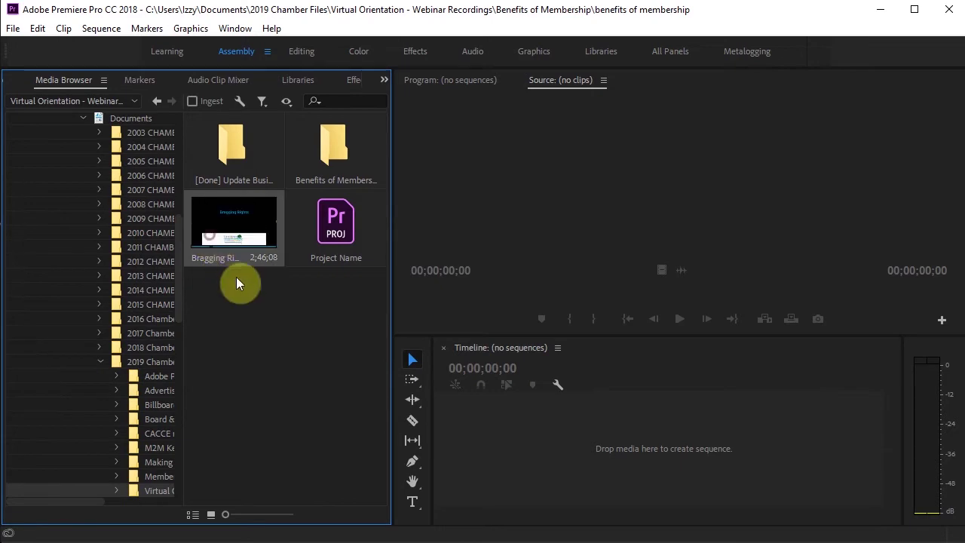
Create a Bragging Rights - raw sequence from the webinar clip and rearrange the panel sizes.
{"action": "left_click_drag", "start_coordinate": [232, 225], "coordinate": [504, 445]}
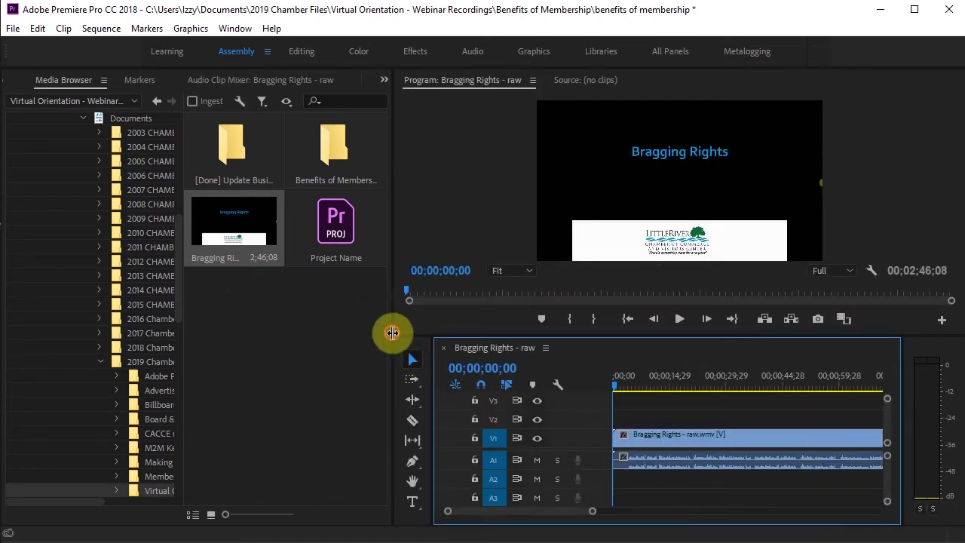
{"action": "left_click_drag", "start_coordinate": [391, 334], "coordinate": [60, 330]}
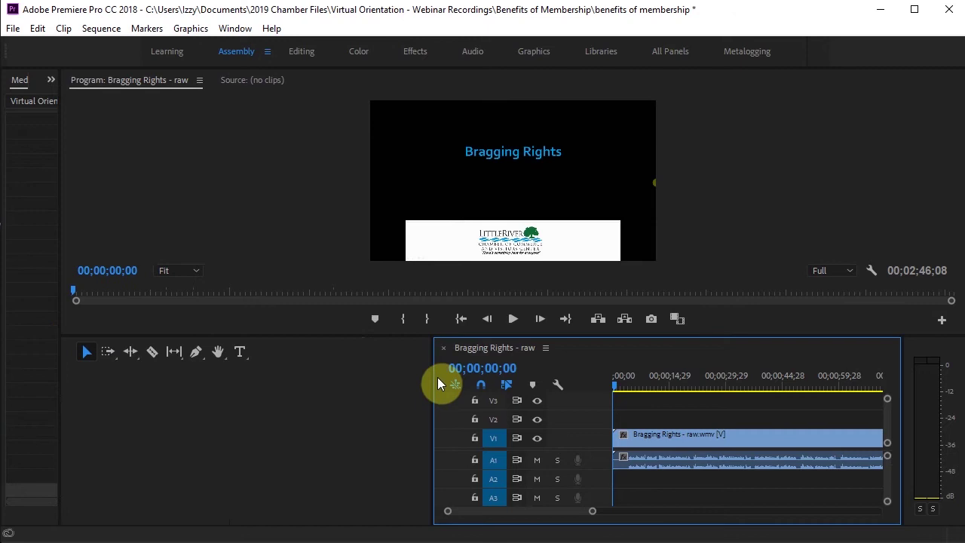
{"action": "left_click_drag", "start_coordinate": [433, 378], "coordinate": [98, 394]}
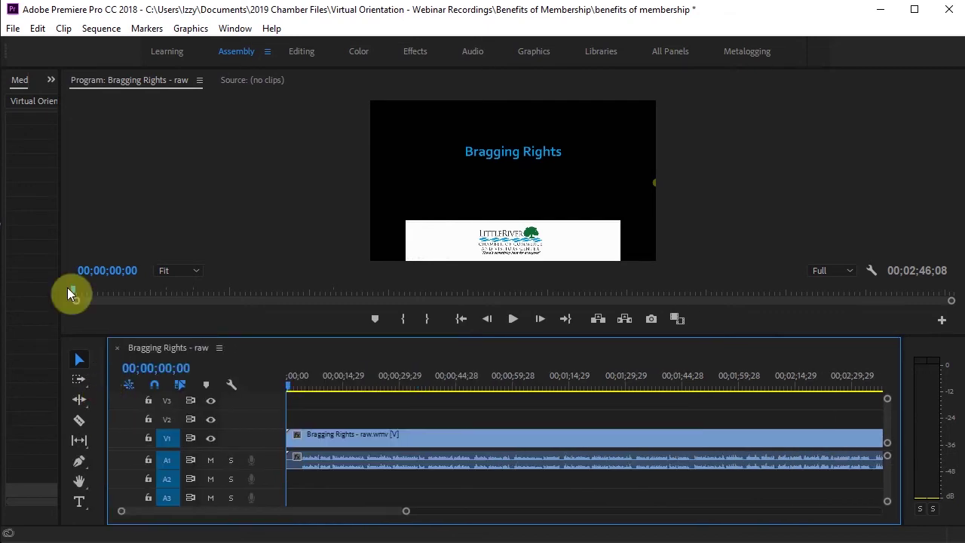
{"action": "left_click_drag", "start_coordinate": [61, 270], "coordinate": [138, 273]}
{"action": "left_click_drag", "start_coordinate": [419, 510], "coordinate": [483, 514]}
Fit the timeline to the sequence, enable snapping, select the clip, and widen the browser to thumbnails.
{"action": "key", "text": "backslash"}
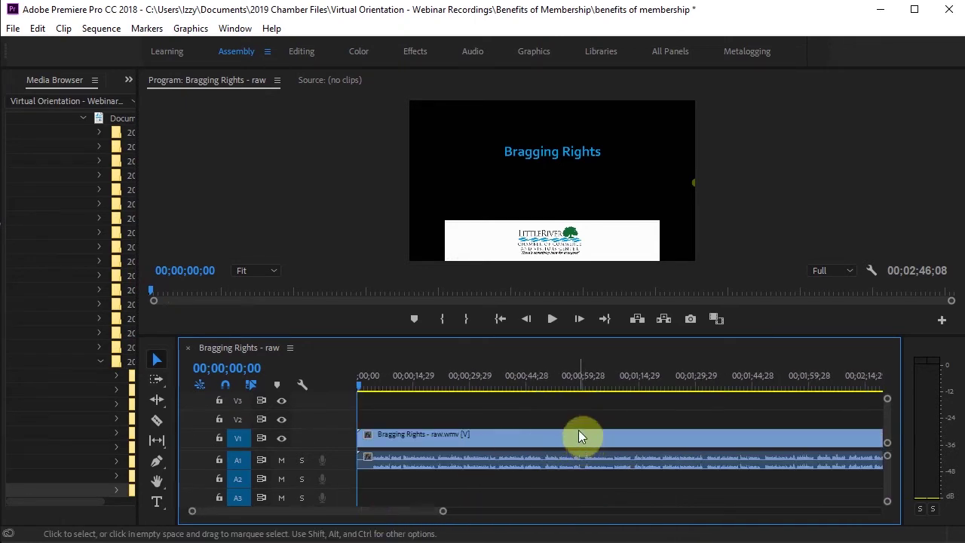
{"action": "key", "text": "minus"}
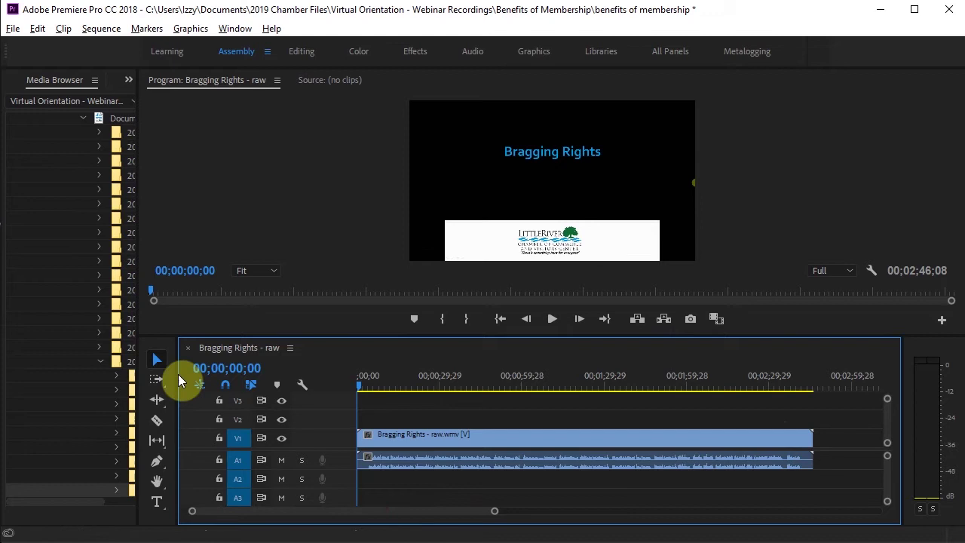
{"action": "left_click", "coordinate": [226, 384]}
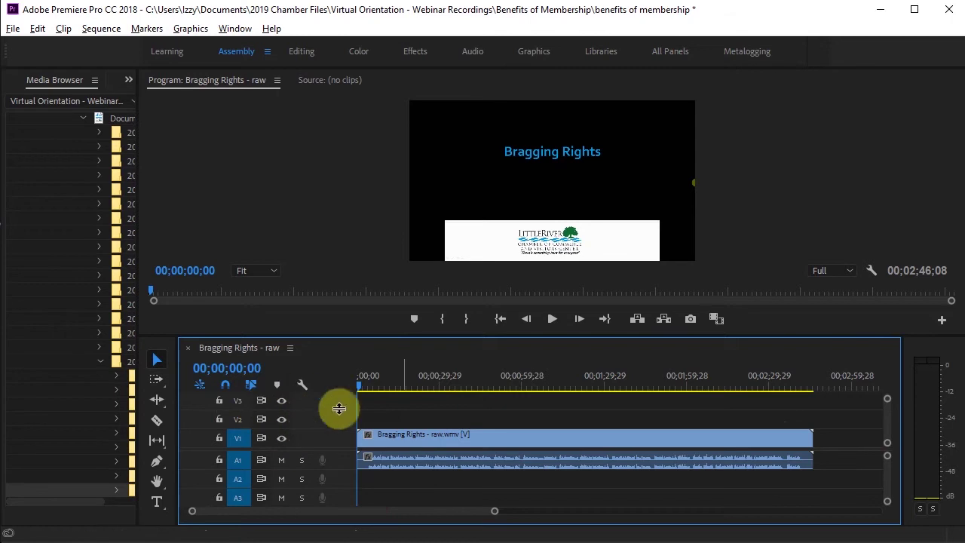
{"action": "left_click", "coordinate": [407, 441]}
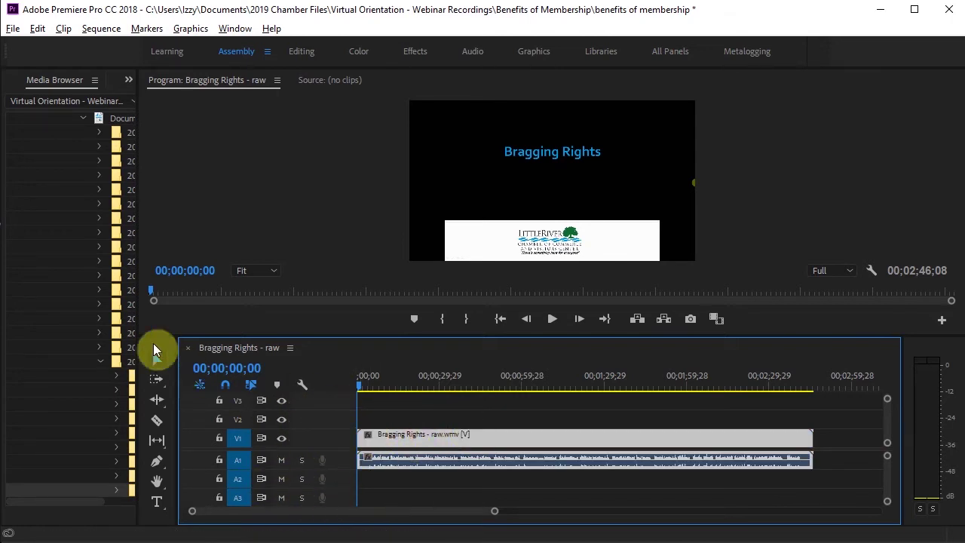
{"action": "left_click_drag", "start_coordinate": [136, 340], "coordinate": [337, 338]}
Drag the 2017-Relocation-Guide-inside image from Pictures onto V2 above the webinar.
{"action": "scroll", "coordinate": [149, 287], "scroll_direction": "down", "scroll_amount": 10}
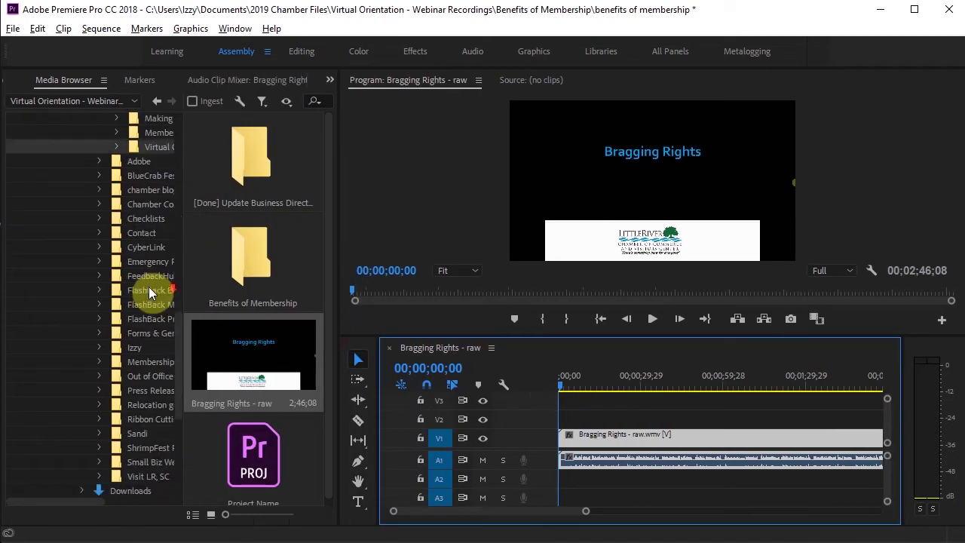
{"action": "scroll", "coordinate": [130, 302], "scroll_direction": "up", "scroll_amount": 2}
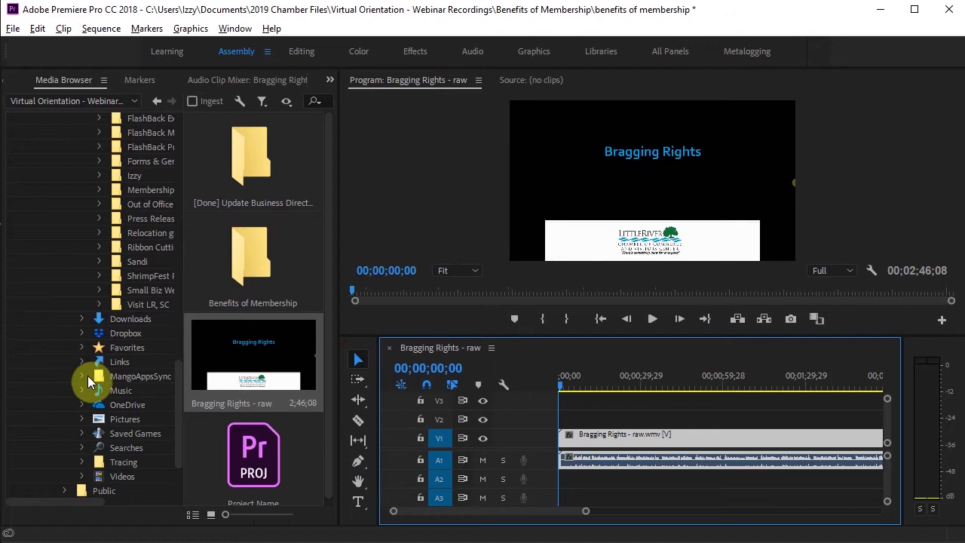
{"action": "left_click", "coordinate": [82, 418]}
{"action": "left_click", "coordinate": [113, 419]}
{"action": "scroll", "coordinate": [153, 374], "scroll_direction": "down", "scroll_amount": 2}
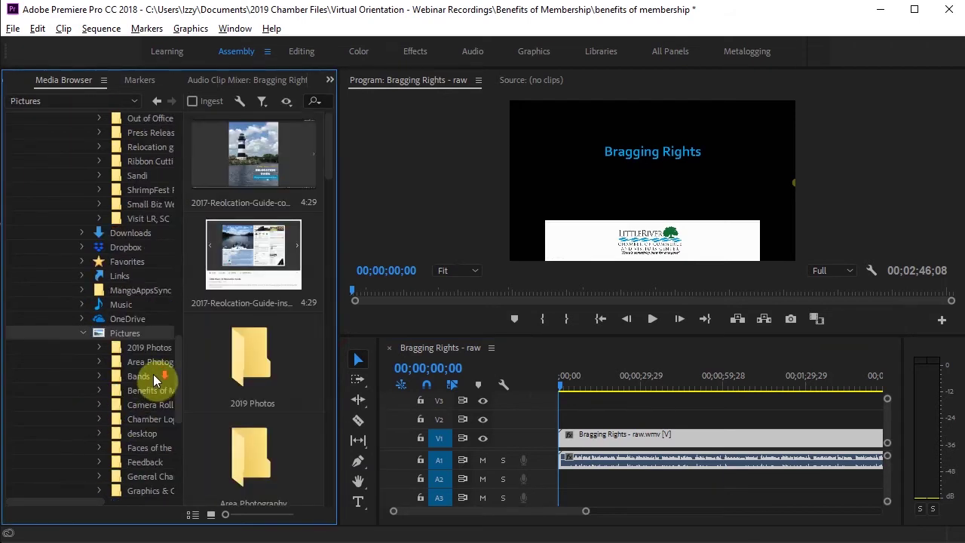
{"action": "left_click_drag", "start_coordinate": [241, 266], "coordinate": [625, 424]}
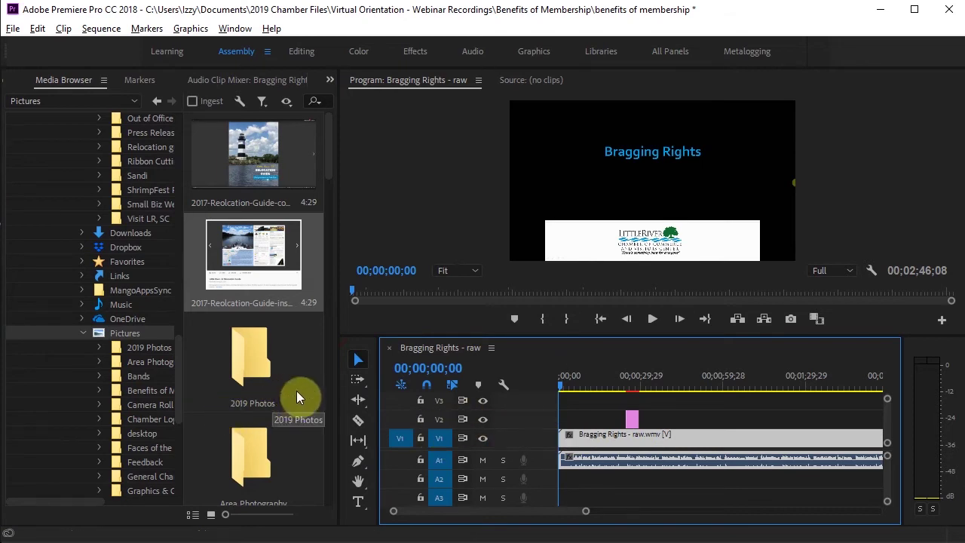
Resize the panels, put the playhead at 00;00;26;08, and lengthen the still on V2.
{"action": "left_click_drag", "start_coordinate": [338, 390], "coordinate": [218, 386]}
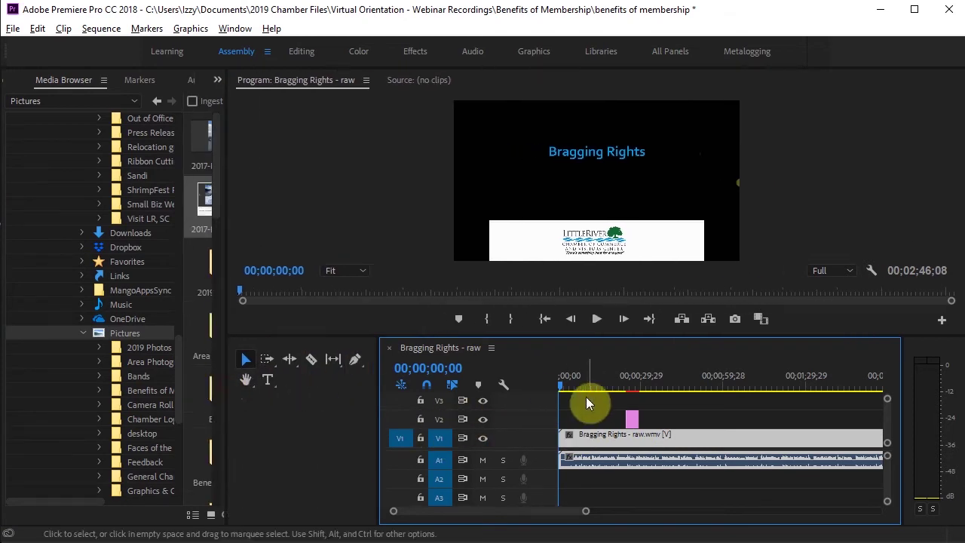
{"action": "left_click_drag", "start_coordinate": [378, 398], "coordinate": [269, 395]}
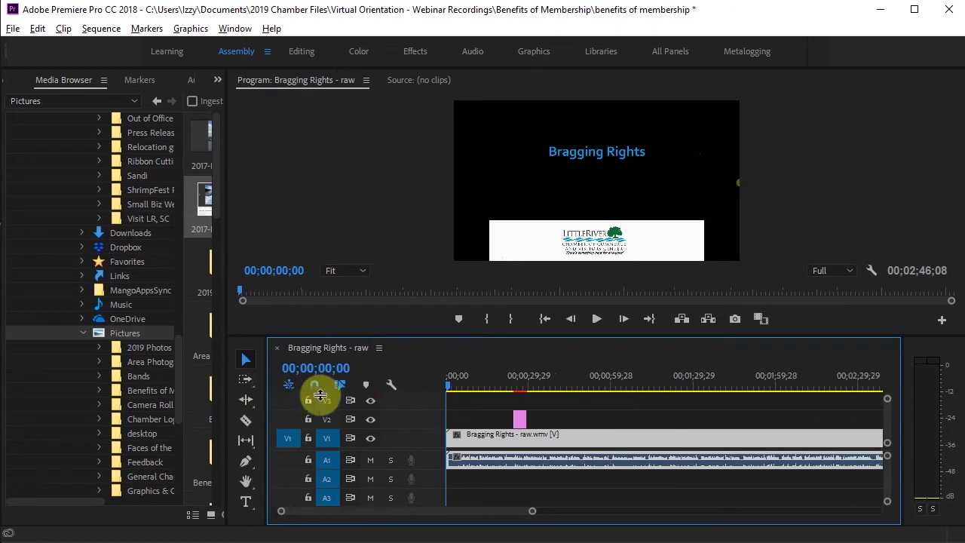
{"action": "left_click_drag", "start_coordinate": [448, 386], "coordinate": [520, 388]}
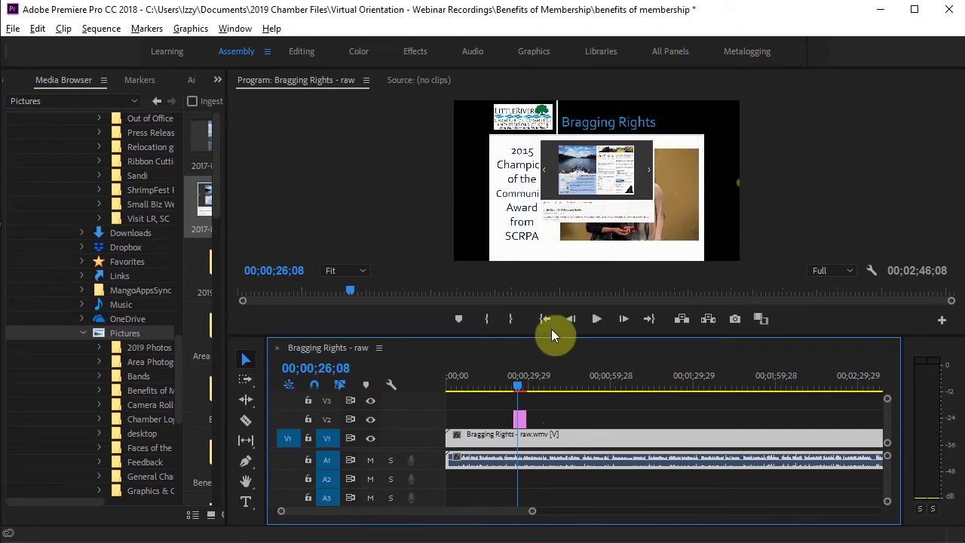
{"action": "left_click_drag", "start_coordinate": [522, 424], "coordinate": [546, 420]}
Scale the relocation guide still to frame size and snap its start to the 26;08 playhead.
{"action": "right_click", "coordinate": [537, 417]}
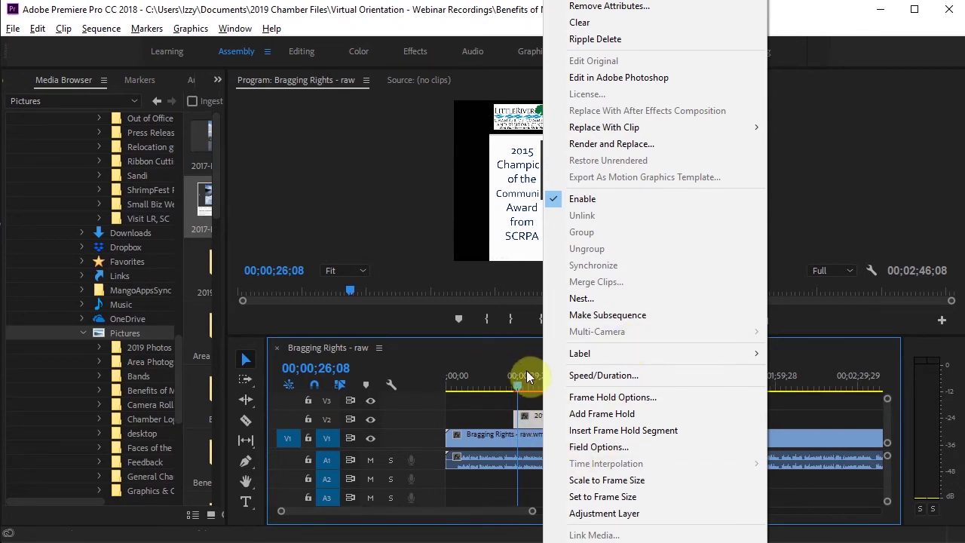
{"action": "left_click", "coordinate": [619, 483]}
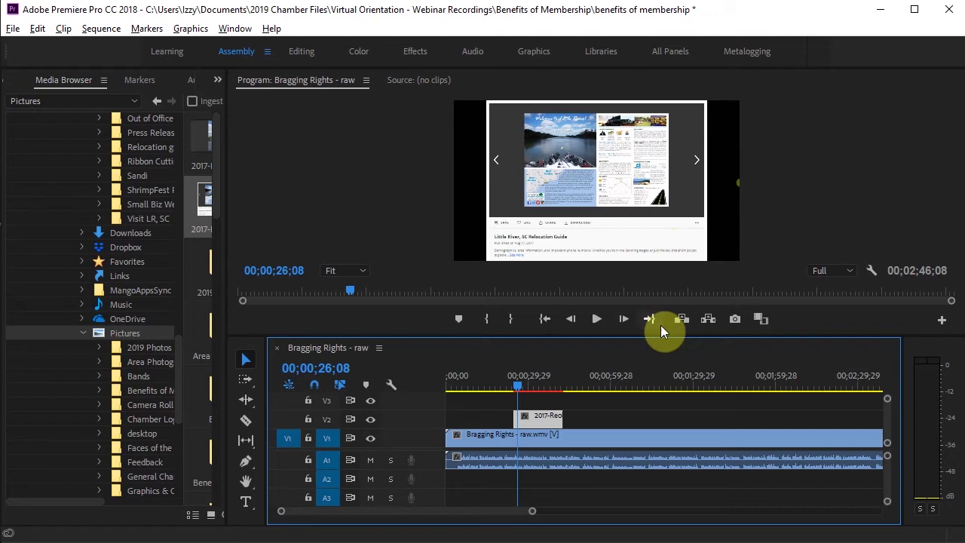
{"action": "left_click_drag", "start_coordinate": [542, 418], "coordinate": [555, 417]}
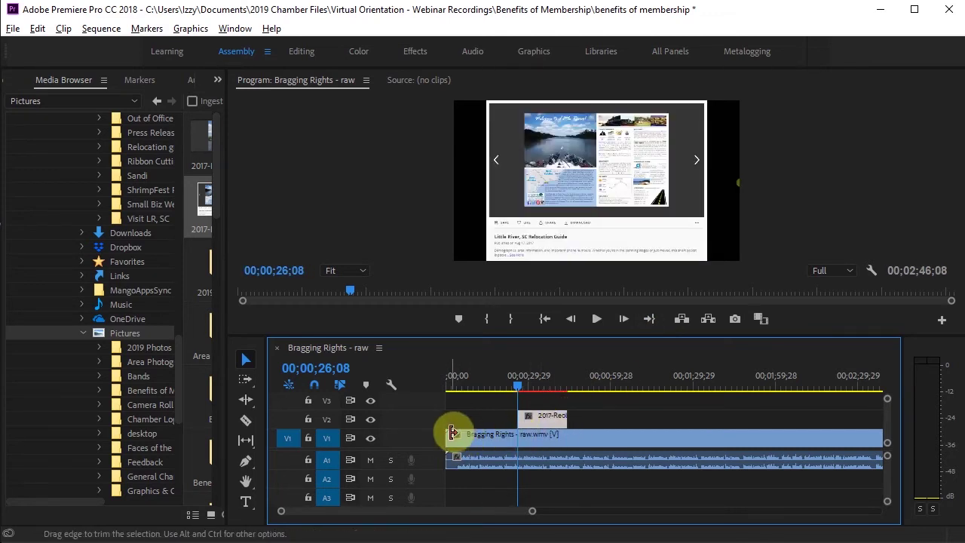
Delete the relocation guide still from V2.
{"action": "left_click", "coordinate": [540, 419]}
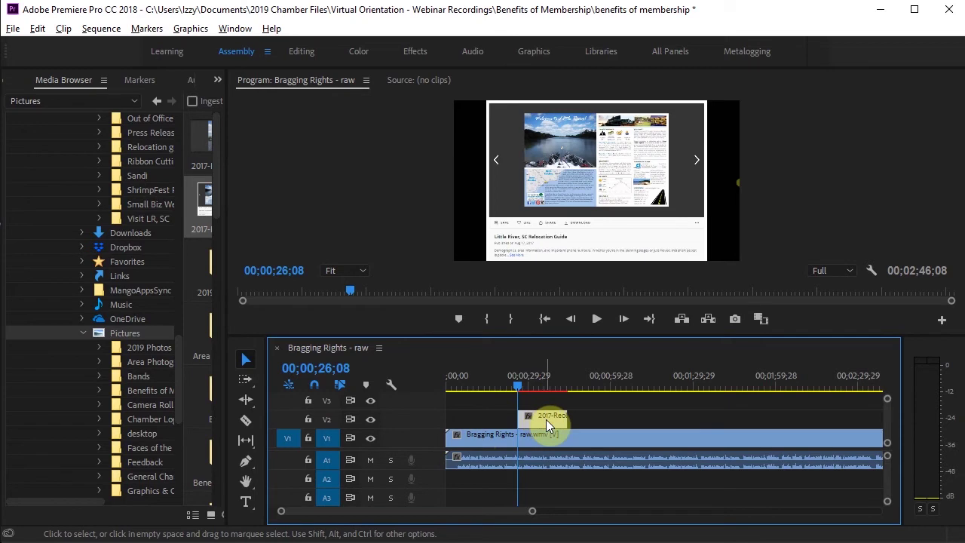
{"action": "right_click", "coordinate": [545, 419]}
{"action": "key", "text": "Escape"}
{"action": "key", "text": "Delete"}
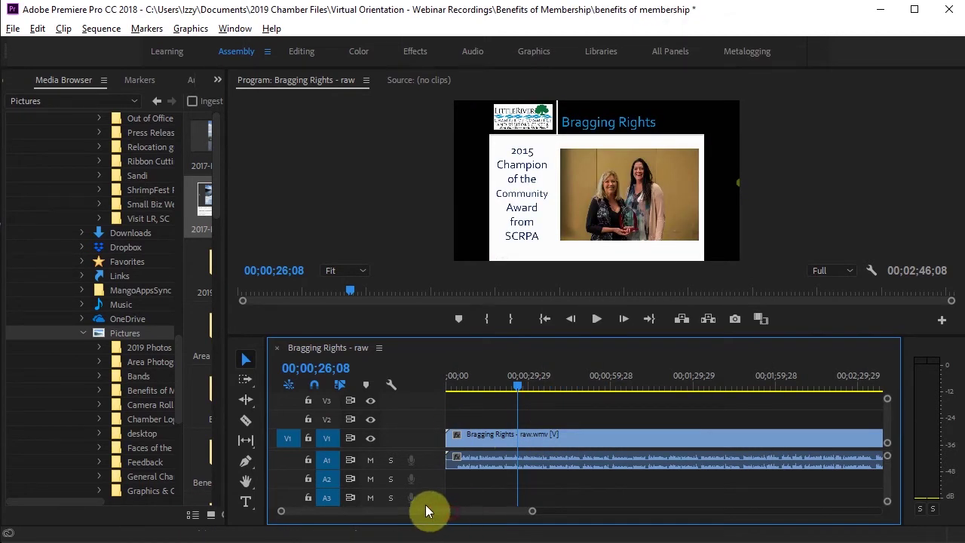
Zoom in on the sequence start, make V1 taller, and trim the webinar clip's start later.
{"action": "scroll", "coordinate": [482, 426], "scroll_direction": "up", "scroll_amount": 1}
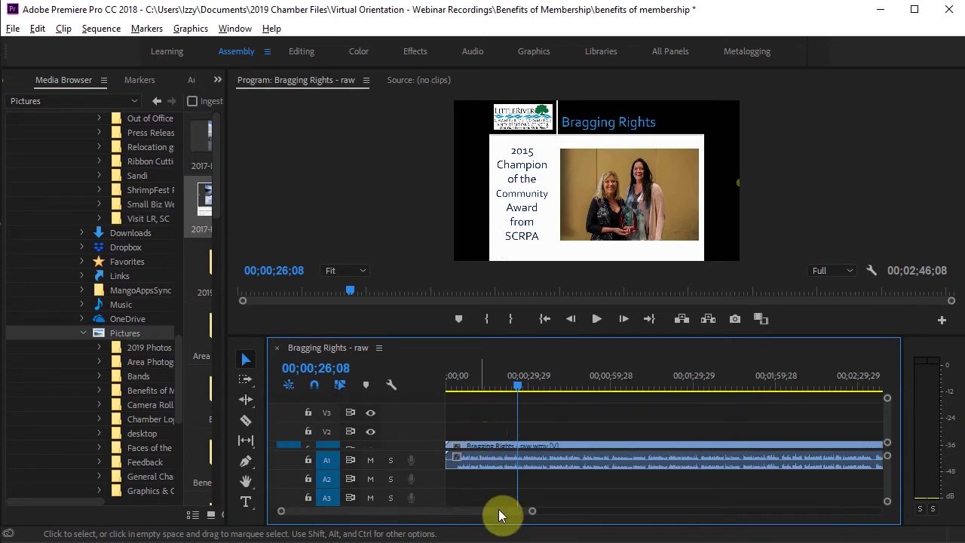
{"action": "left_click_drag", "start_coordinate": [532, 511], "coordinate": [441, 512]}
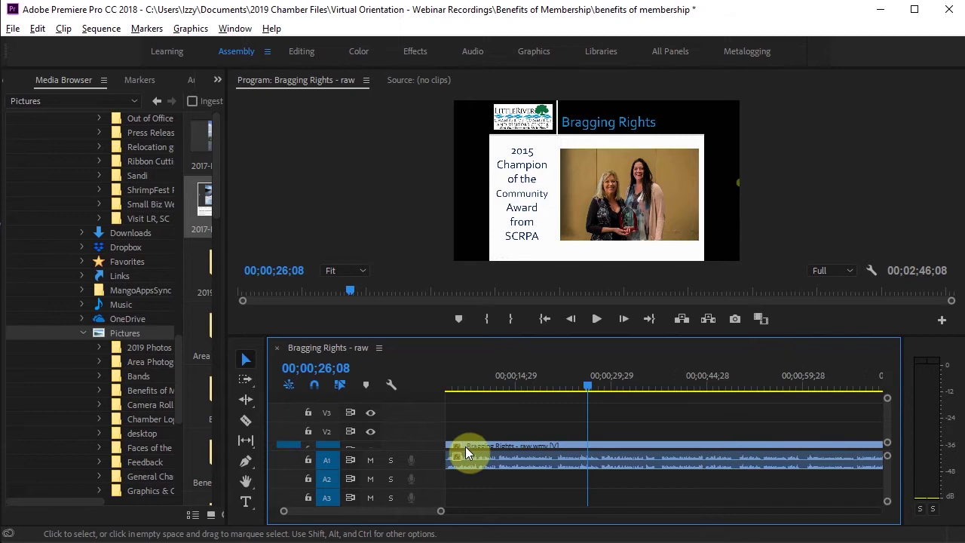
{"action": "scroll", "coordinate": [474, 479], "scroll_direction": "up", "scroll_amount": 2}
{"action": "left_click_drag", "start_coordinate": [355, 510], "coordinate": [307, 511]}
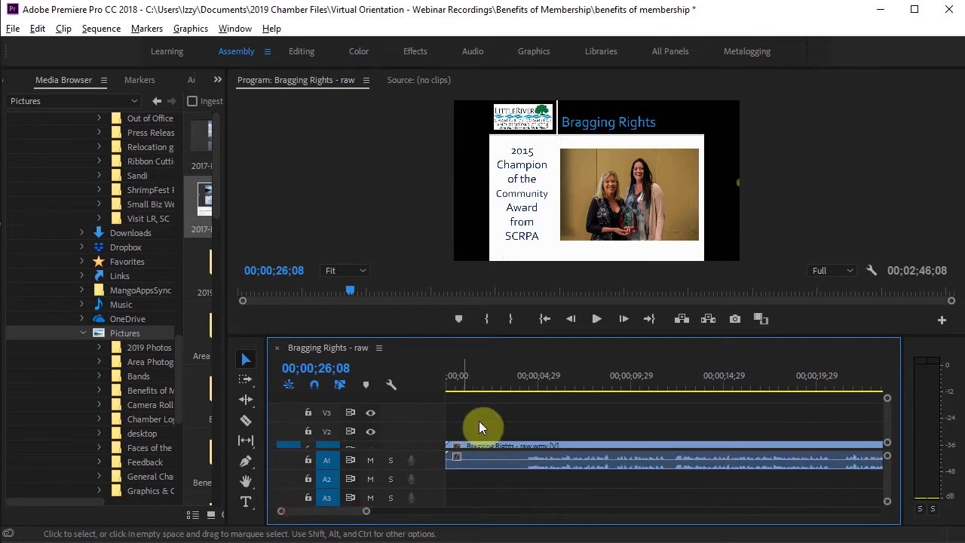
{"action": "left_click", "coordinate": [448, 456]}
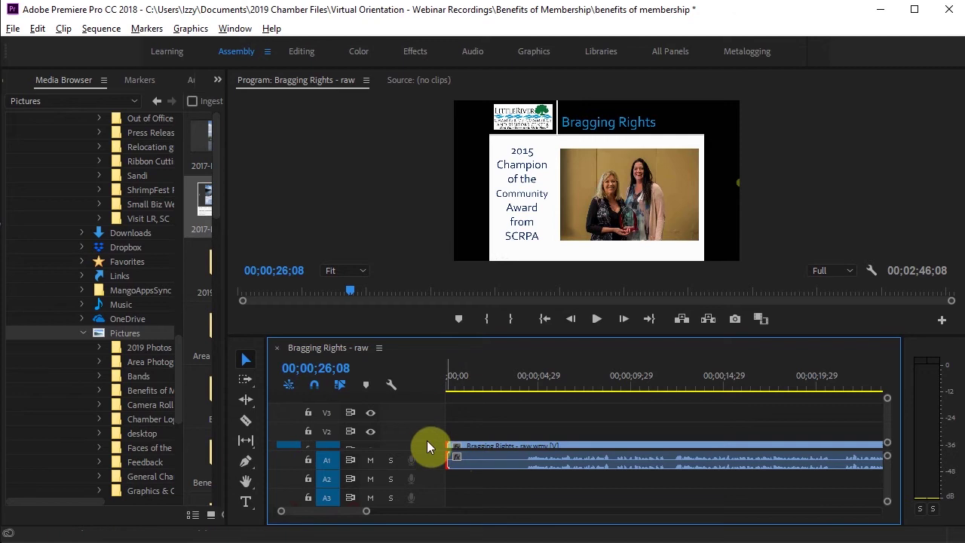
{"action": "left_click_drag", "start_coordinate": [426, 434], "coordinate": [427, 435]}
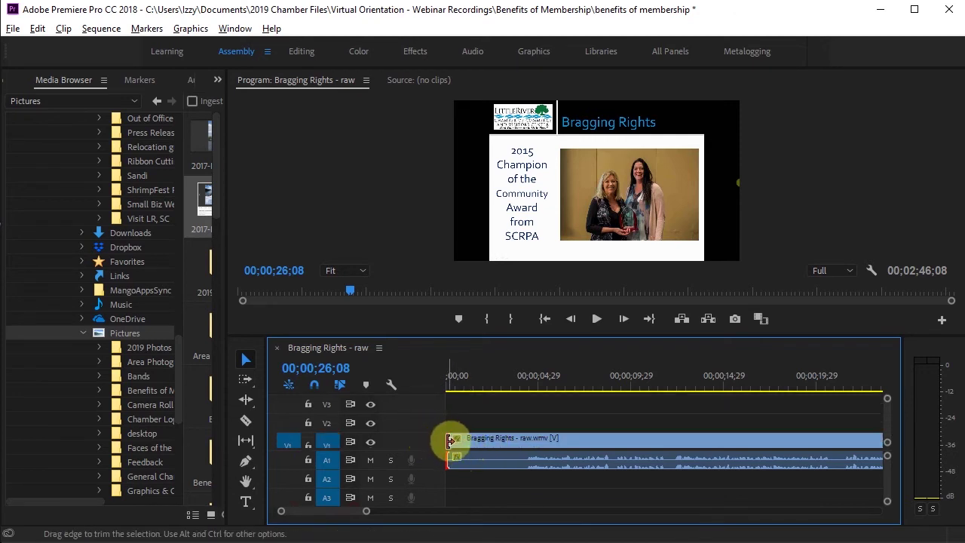
{"action": "left_click_drag", "start_coordinate": [450, 440], "coordinate": [486, 437]}
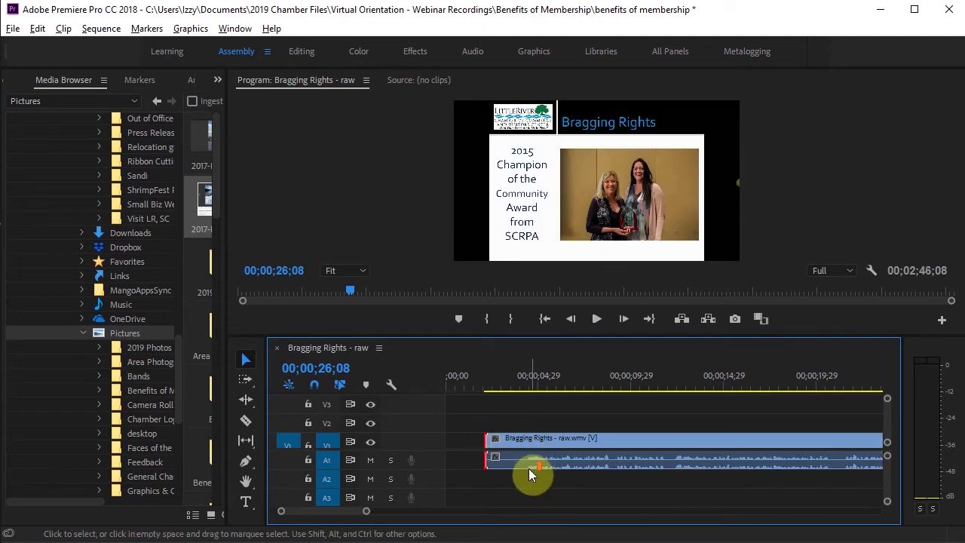
Refine the webinar's start trim around 00;00;04;11 and 00;00;03;26, playing back to check it.
{"action": "scroll", "coordinate": [529, 467], "scroll_direction": "up", "scroll_amount": 2}
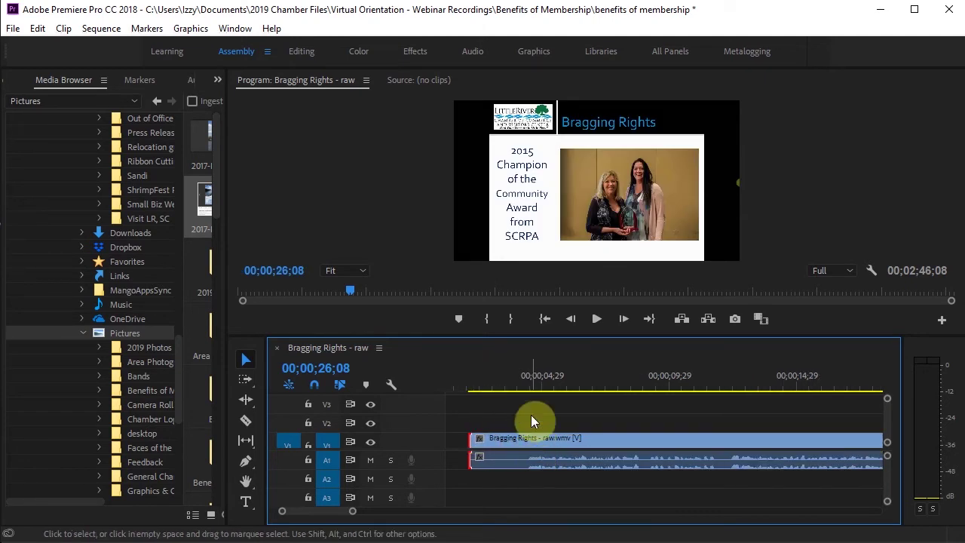
{"action": "left_click", "coordinate": [528, 380]}
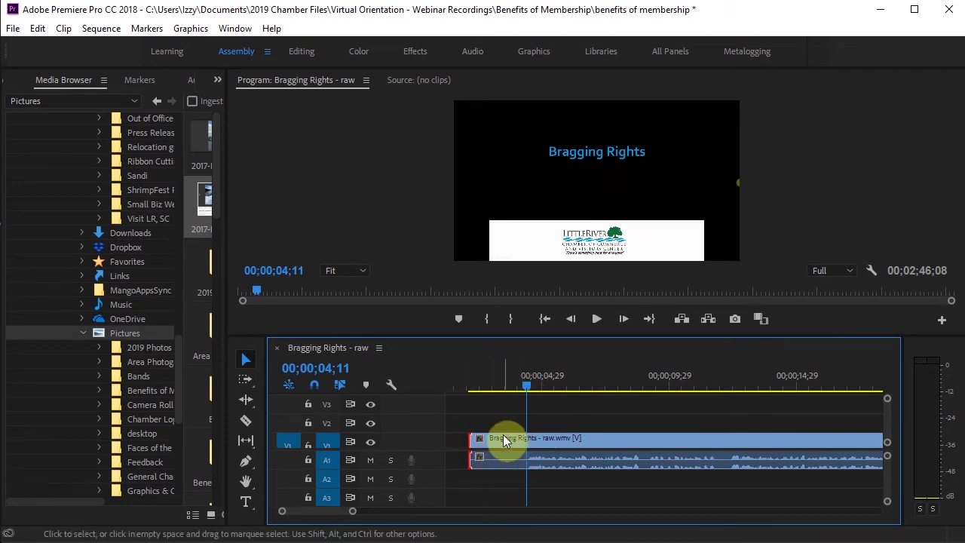
{"action": "left_click_drag", "start_coordinate": [472, 439], "coordinate": [522, 439]}
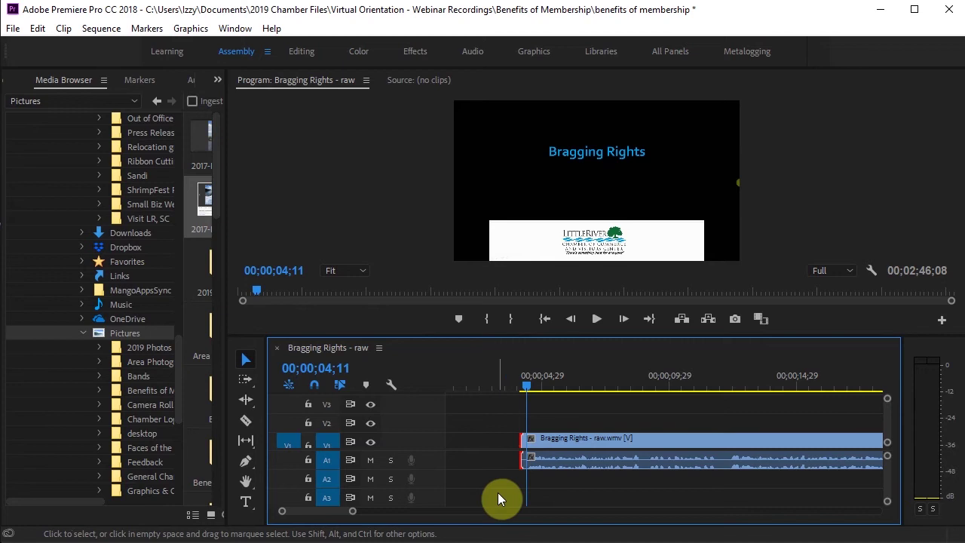
{"action": "scroll", "coordinate": [607, 467], "scroll_direction": "down", "scroll_amount": 2}
{"action": "scroll", "coordinate": [627, 464], "scroll_direction": "up", "scroll_amount": 2}
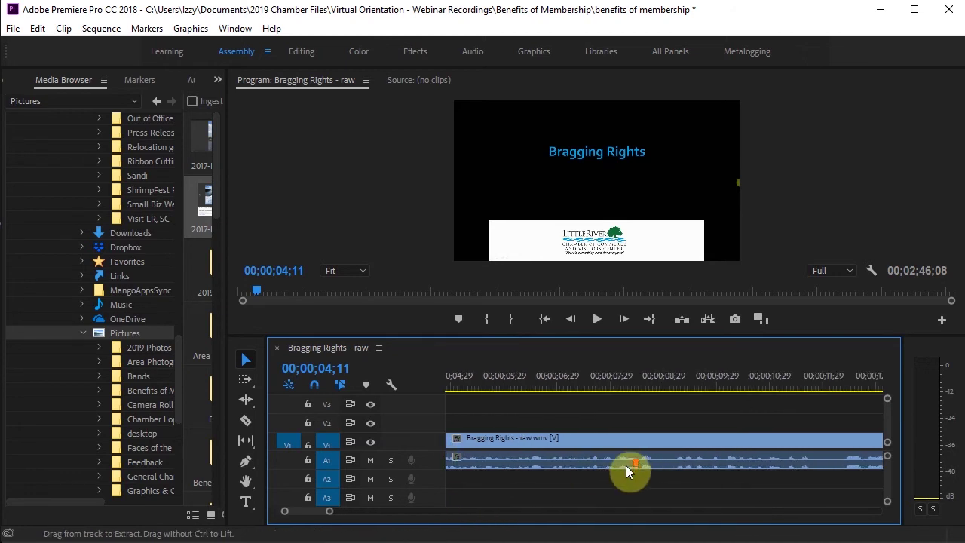
{"action": "scroll", "coordinate": [592, 467], "scroll_direction": "down", "scroll_amount": 2}
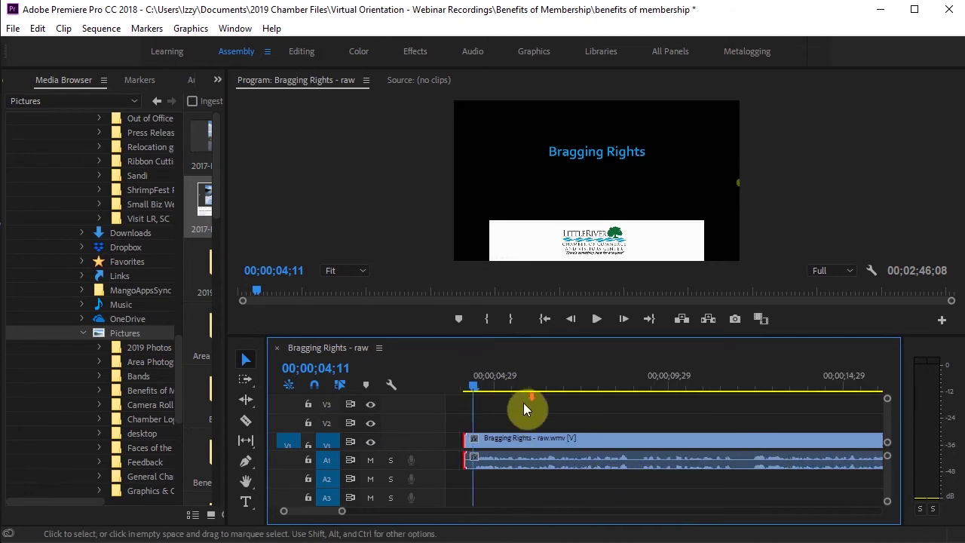
{"action": "left_click_drag", "start_coordinate": [475, 397], "coordinate": [456, 390]}
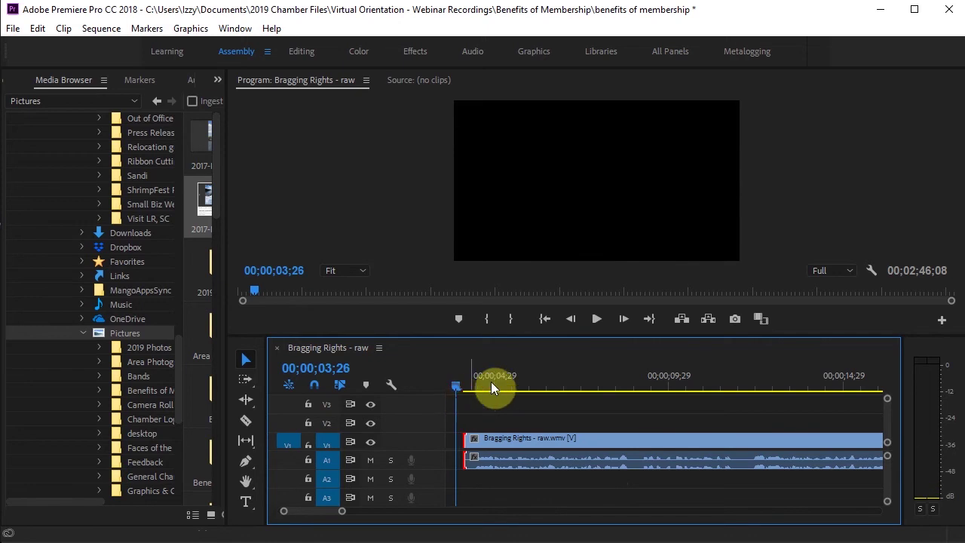
{"action": "left_click", "coordinate": [596, 318]}
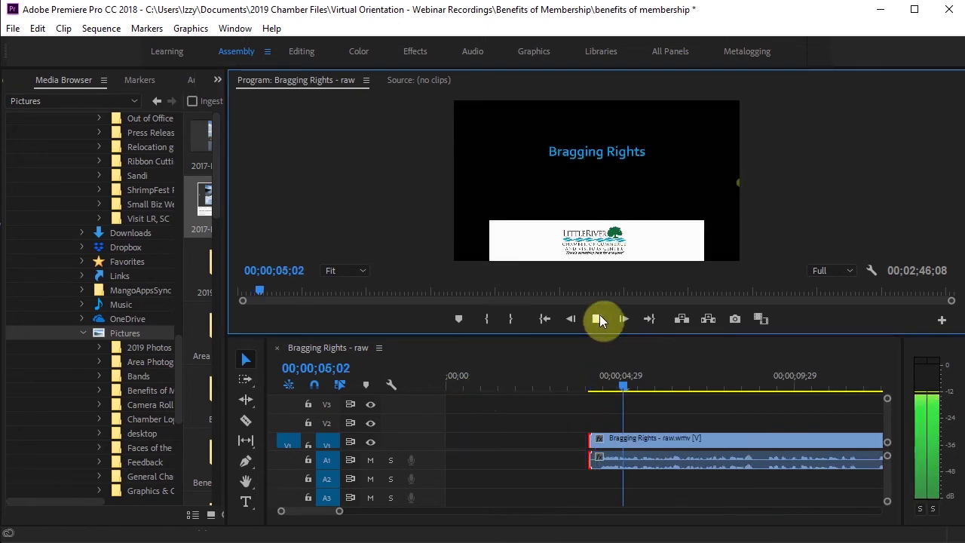
{"action": "left_click", "coordinate": [598, 318]}
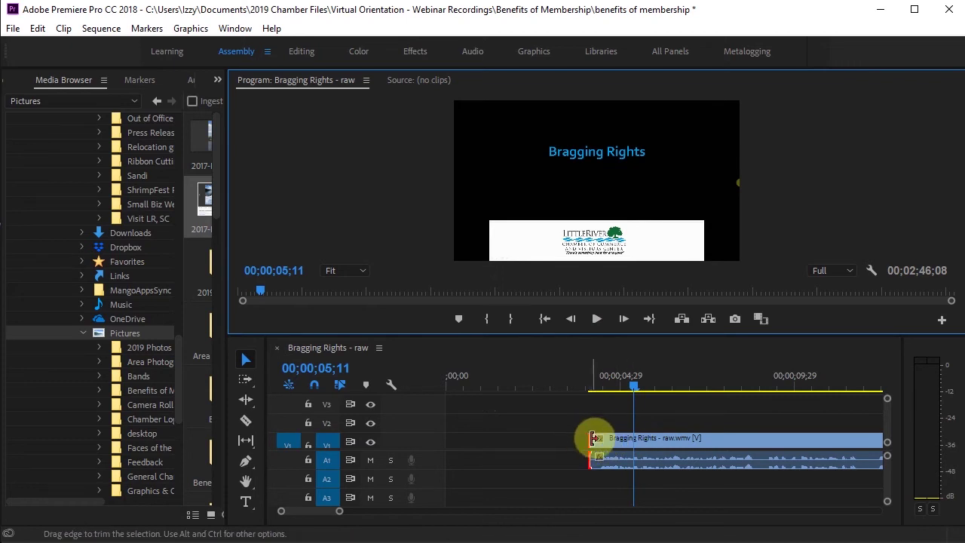
{"action": "left_click_drag", "start_coordinate": [586, 436], "coordinate": [597, 437]}
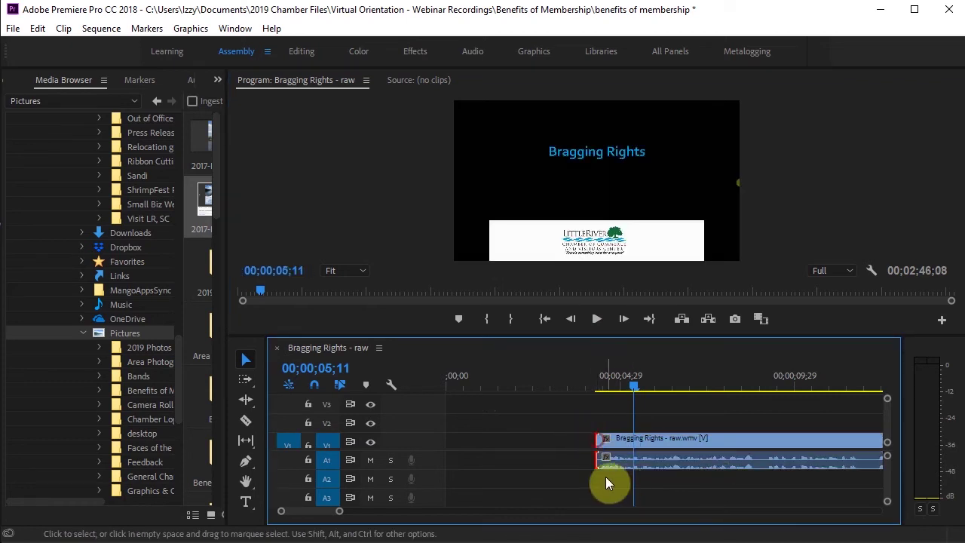
Move the trimmed clip to the sequence start, zoom out to fit, and return to 00;00;00;00.
{"action": "left_click", "coordinate": [689, 444]}
{"action": "left_click_drag", "start_coordinate": [733, 441], "coordinate": [455, 443]}
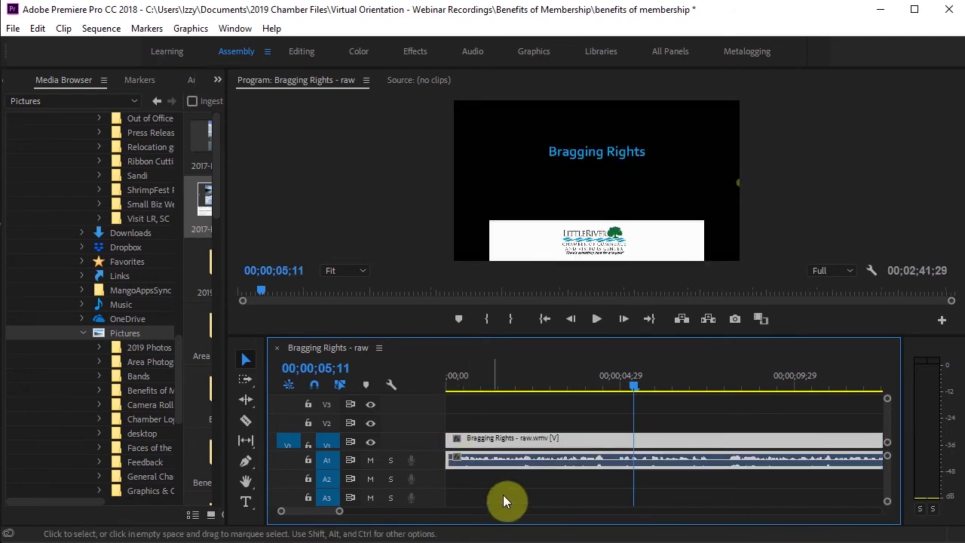
{"action": "key", "text": "minus"}
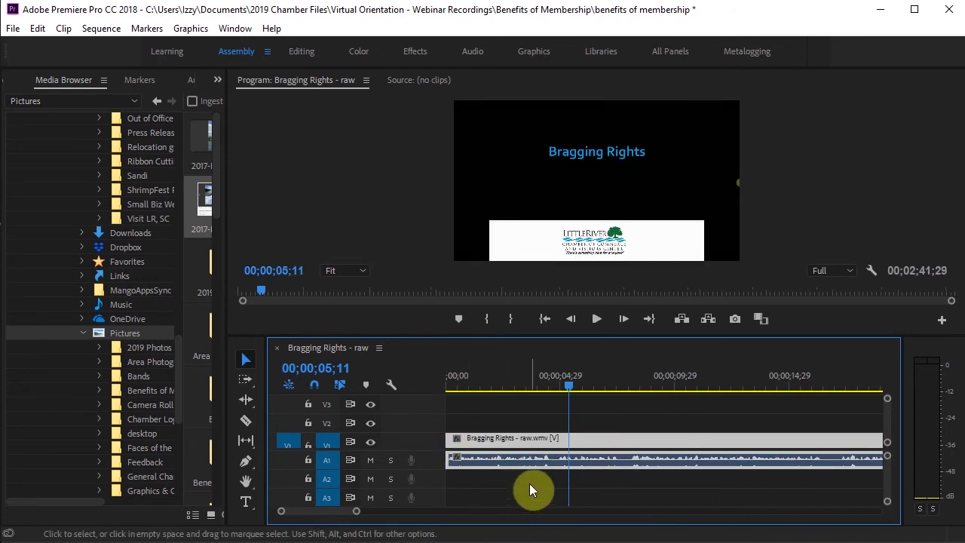
{"action": "key", "text": "minus"}
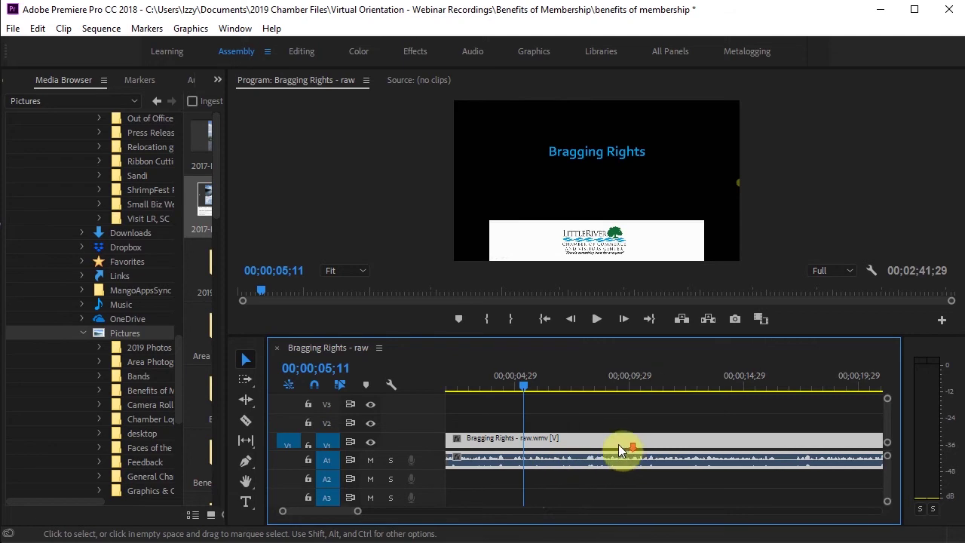
{"action": "key", "text": "Home"}
{"action": "key", "text": "backslash"}
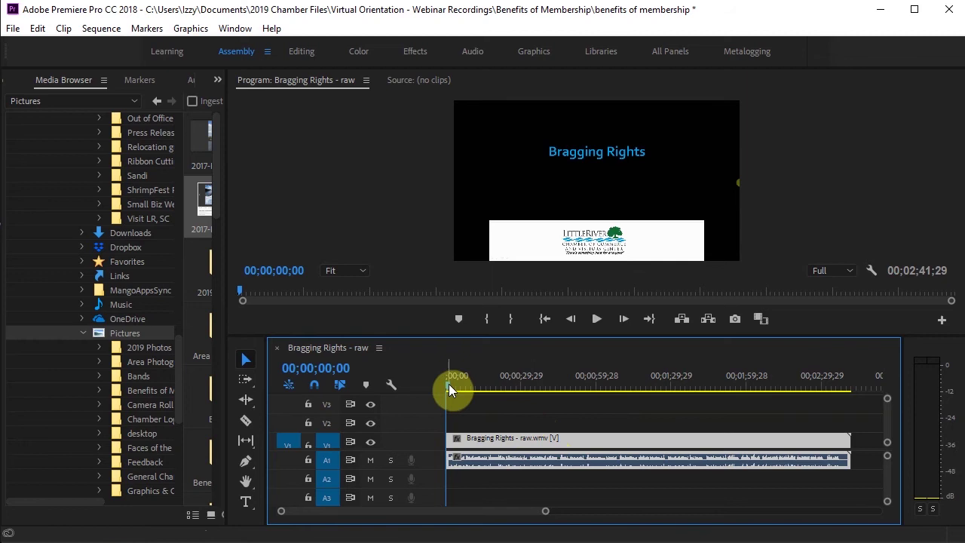
Scrub the playhead forward to 00;01;11;02, where the Farmer's Market slide appears.
{"action": "left_click_drag", "start_coordinate": [450, 387], "coordinate": [626, 453]}
{"action": "scroll", "coordinate": [638, 437], "scroll_direction": "up", "scroll_amount": 3}
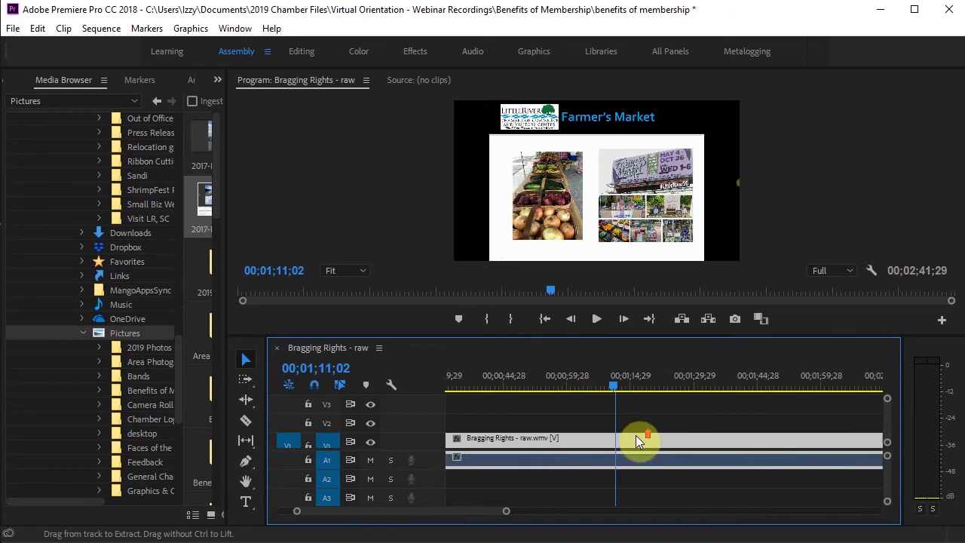
{"action": "scroll", "coordinate": [620, 448], "scroll_direction": "up", "scroll_amount": 3}
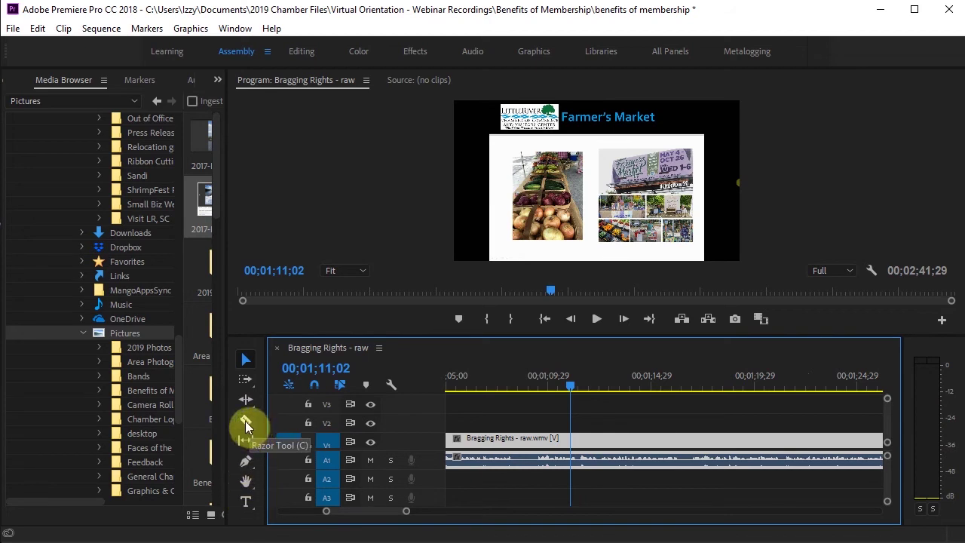
Cut the webinar clip with the Razor tool at the playhead near 00;01;11.
{"action": "left_click", "coordinate": [245, 424]}
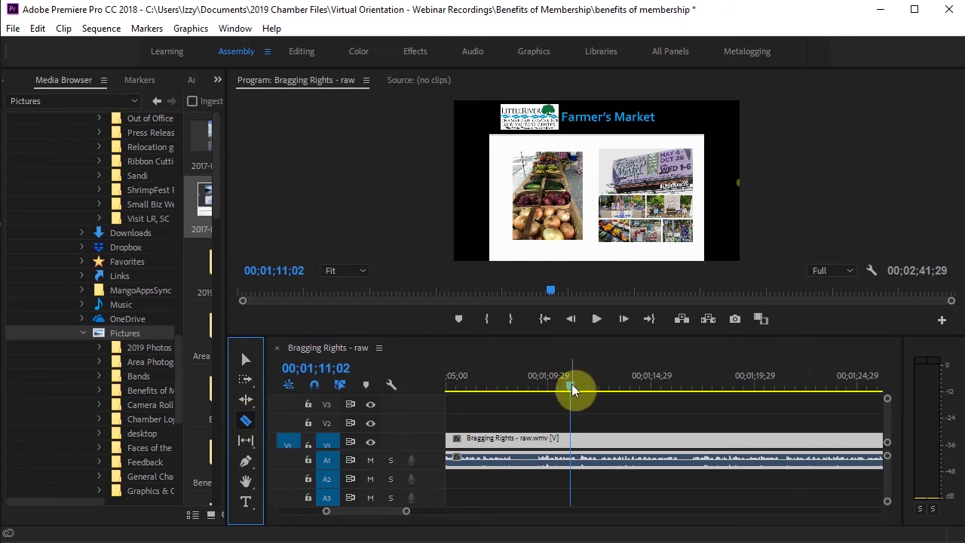
{"action": "left_click_drag", "start_coordinate": [571, 384], "coordinate": [579, 384]}
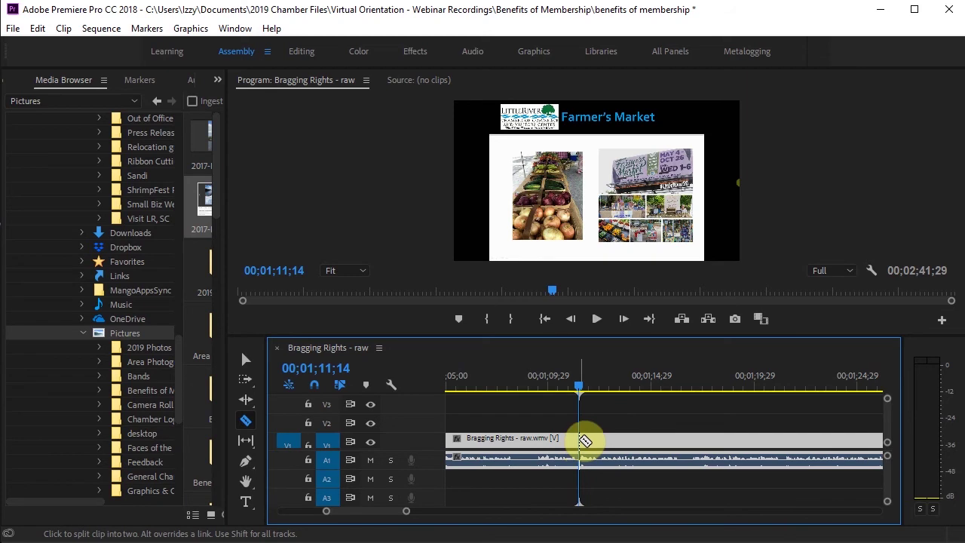
{"action": "left_click", "coordinate": [585, 441]}
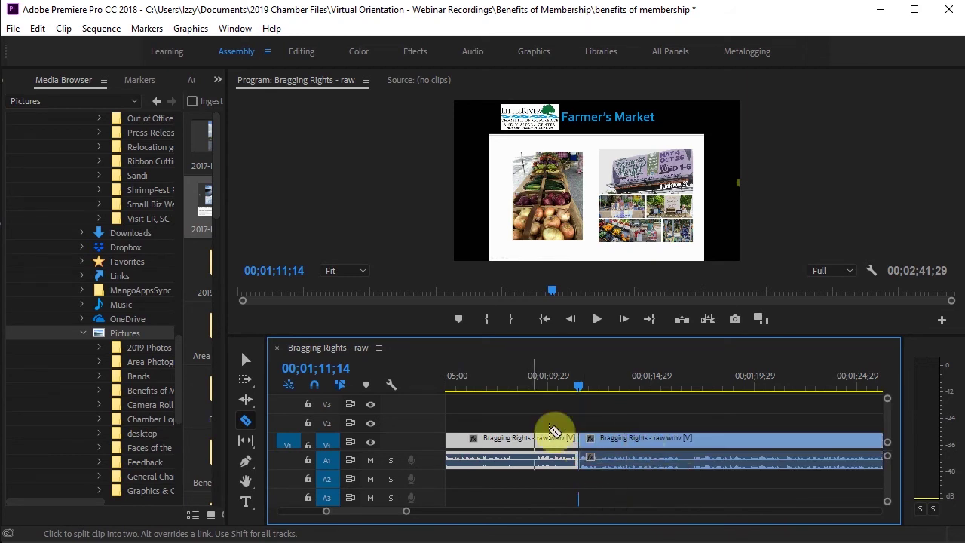
{"action": "left_click", "coordinate": [246, 359]}
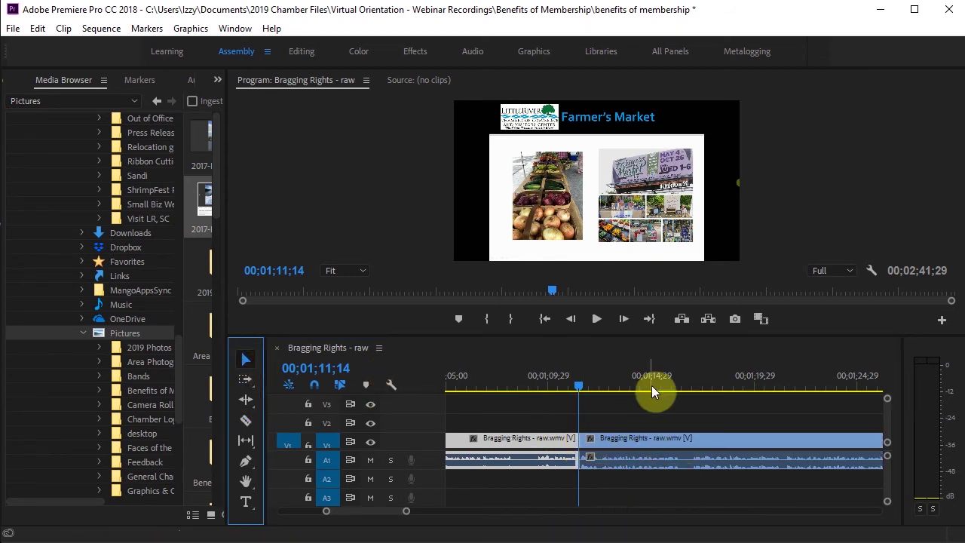
Trim the second piece's start and slide it left to close the gap, totalling 00;02;39;05.
{"action": "left_click_drag", "start_coordinate": [577, 389], "coordinate": [653, 390]}
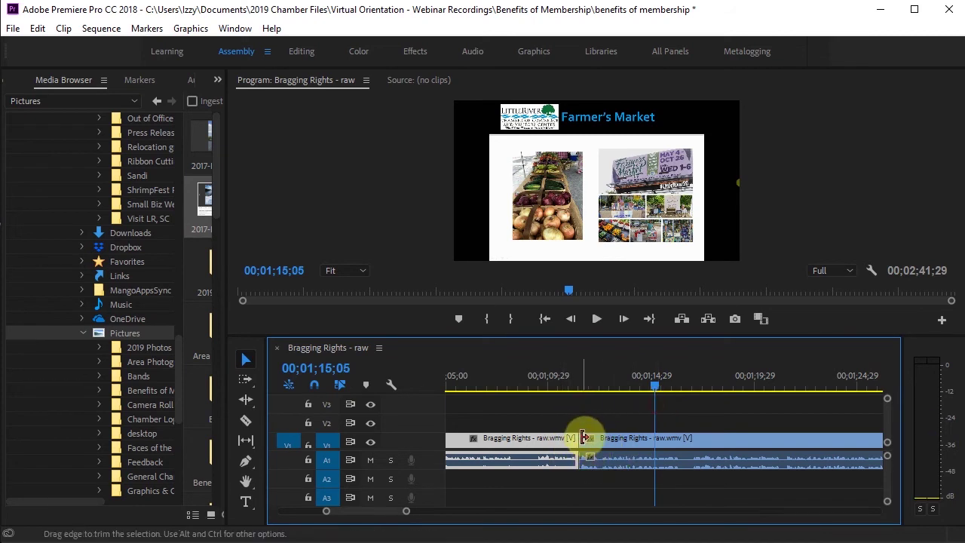
{"action": "left_click_drag", "start_coordinate": [585, 438], "coordinate": [551, 442]}
{"action": "left_click_drag", "start_coordinate": [623, 446], "coordinate": [573, 448]}
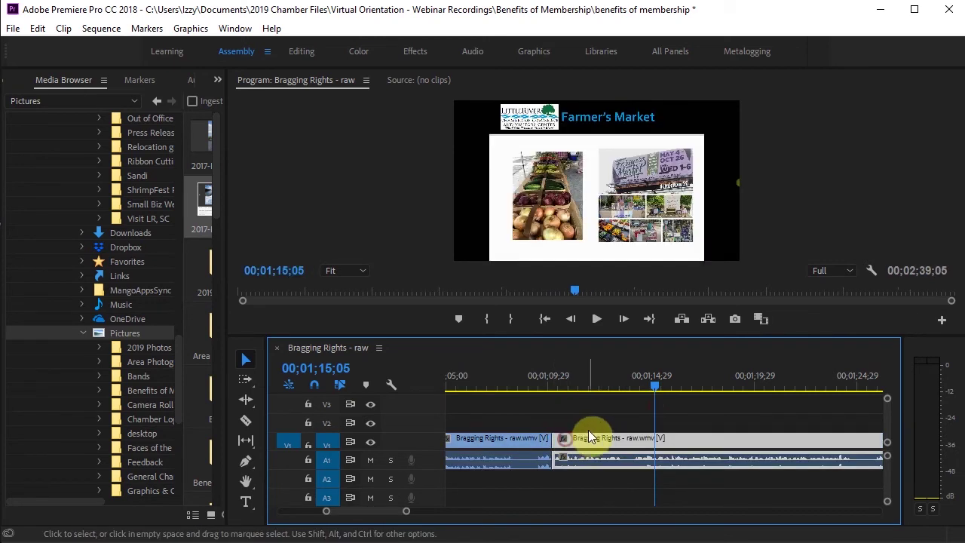
{"action": "left_click_drag", "start_coordinate": [540, 390], "coordinate": [695, 388]}
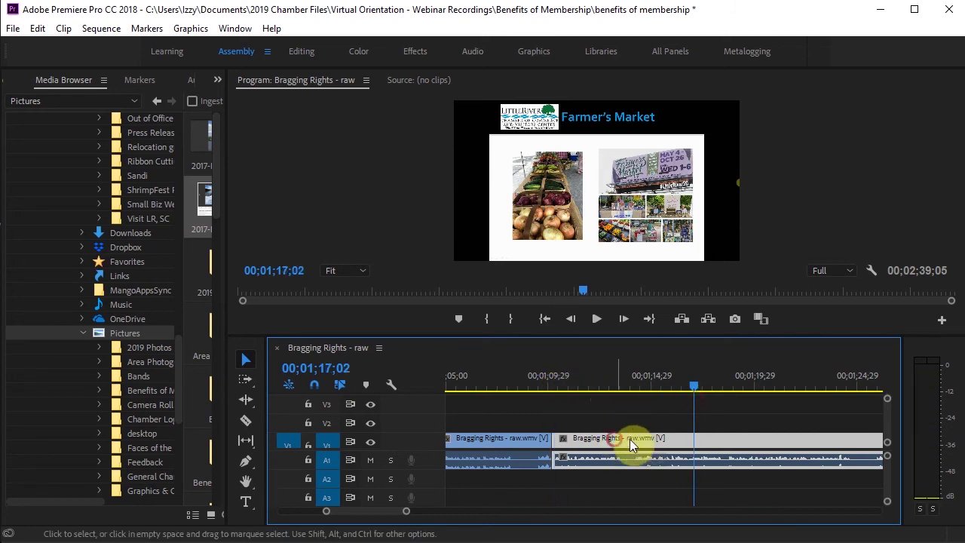
{"action": "left_click_drag", "start_coordinate": [629, 438], "coordinate": [714, 439]}
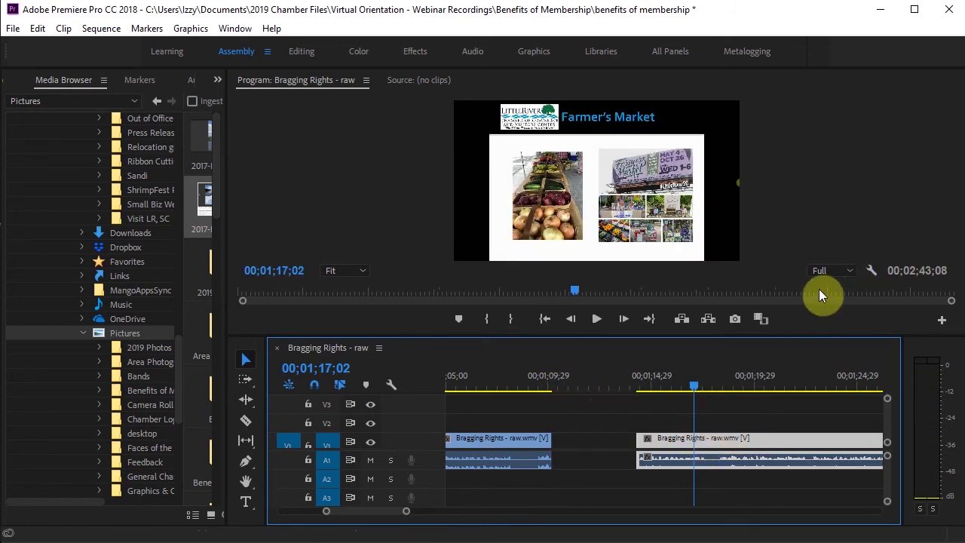
{"action": "left_click_drag", "start_coordinate": [668, 457], "coordinate": [573, 426]}
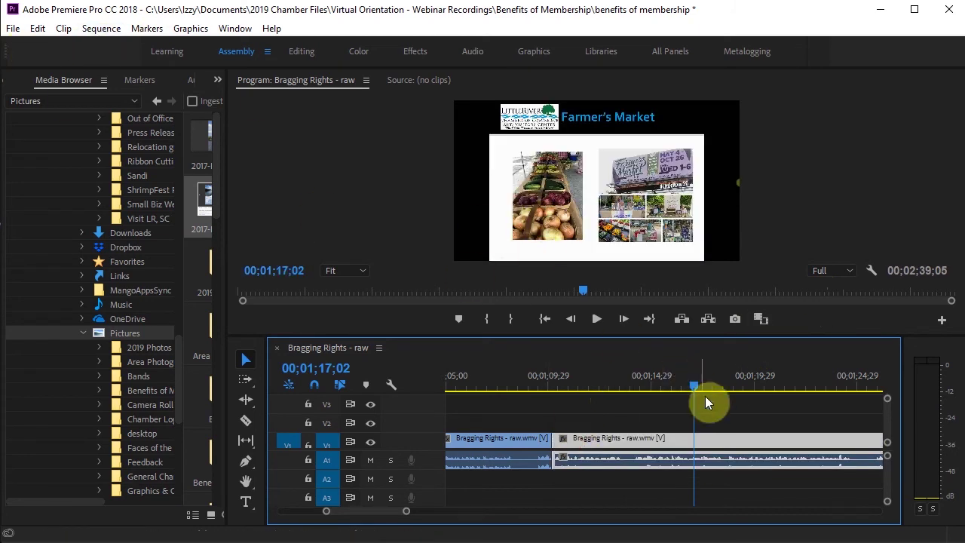
Open the Export Settings for the sequence via File > Export > Media.
{"action": "scroll", "coordinate": [674, 413], "scroll_direction": "down", "scroll_amount": 3}
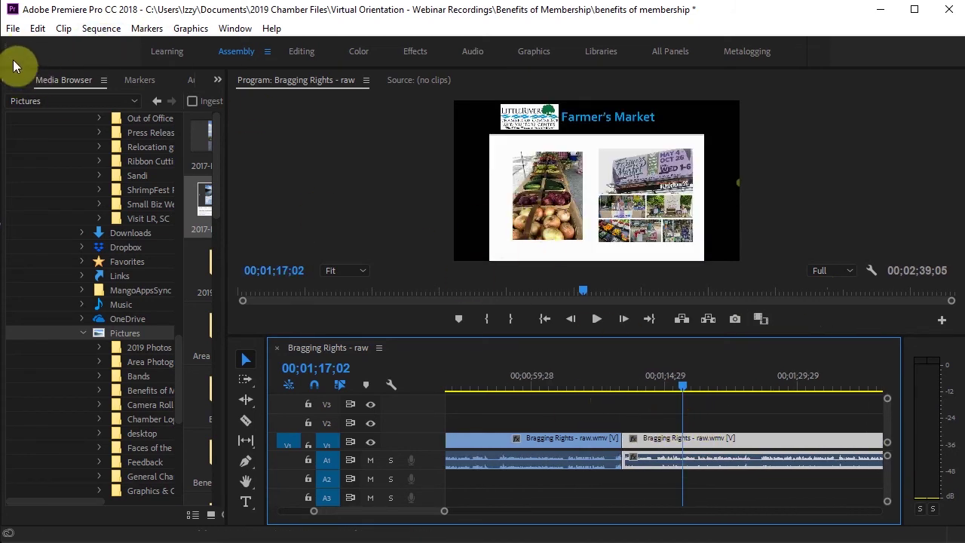
{"action": "left_click", "coordinate": [13, 28]}
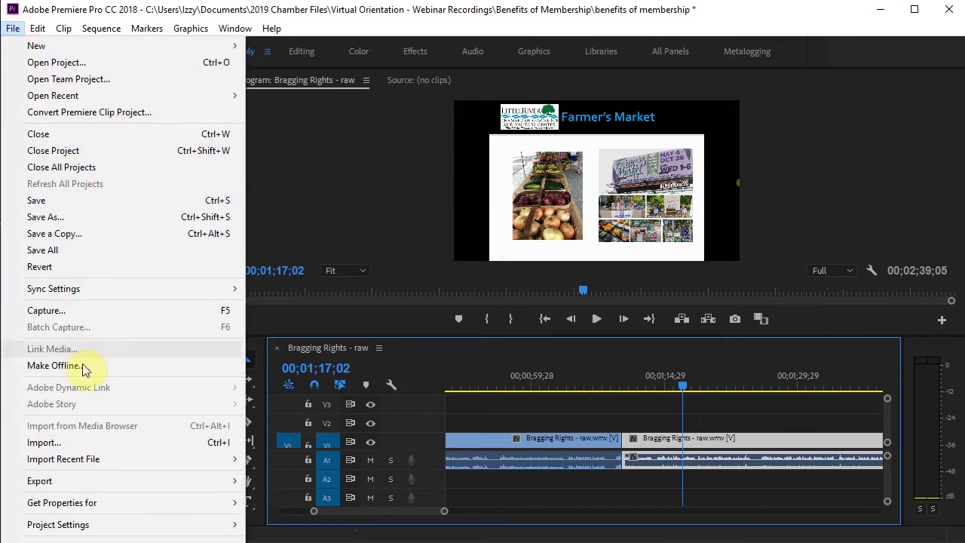
{"action": "mouse_move", "coordinate": [230, 481]}
{"action": "left_click", "coordinate": [303, 483]}
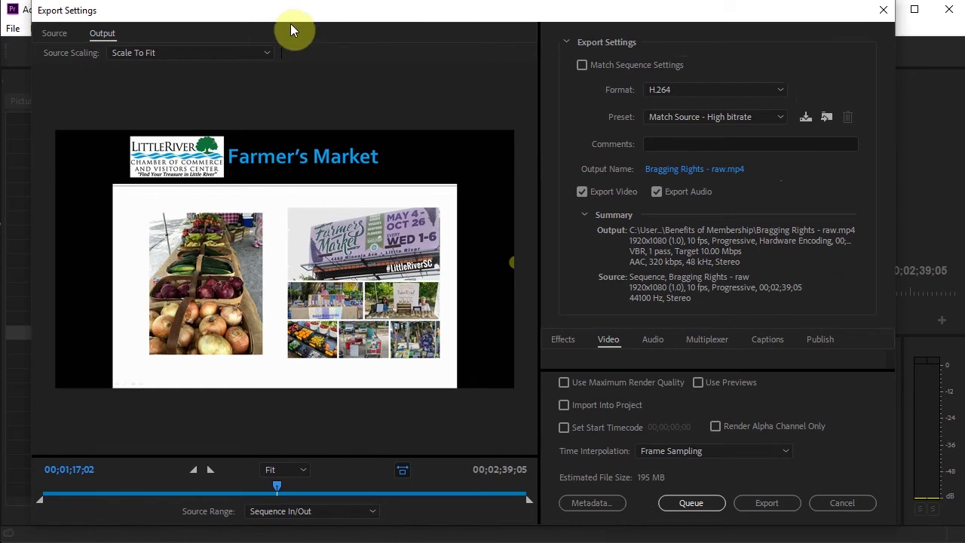
{"action": "left_click_drag", "start_coordinate": [282, 19], "coordinate": [273, 23]}
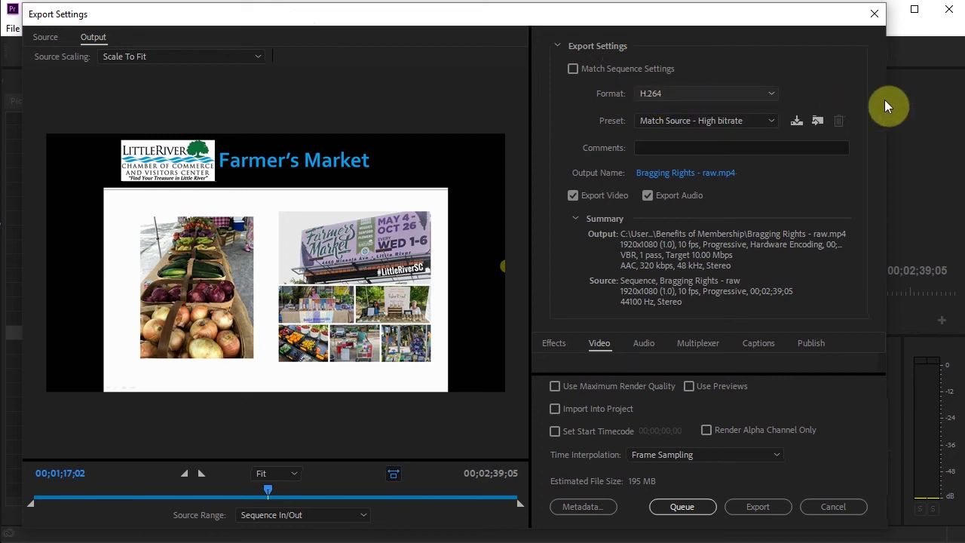
Choose the YouTube 720p HD H.264 preset, outputting 1280x720 Bragging Rights - raw.mp4.
{"action": "left_click", "coordinate": [749, 122]}
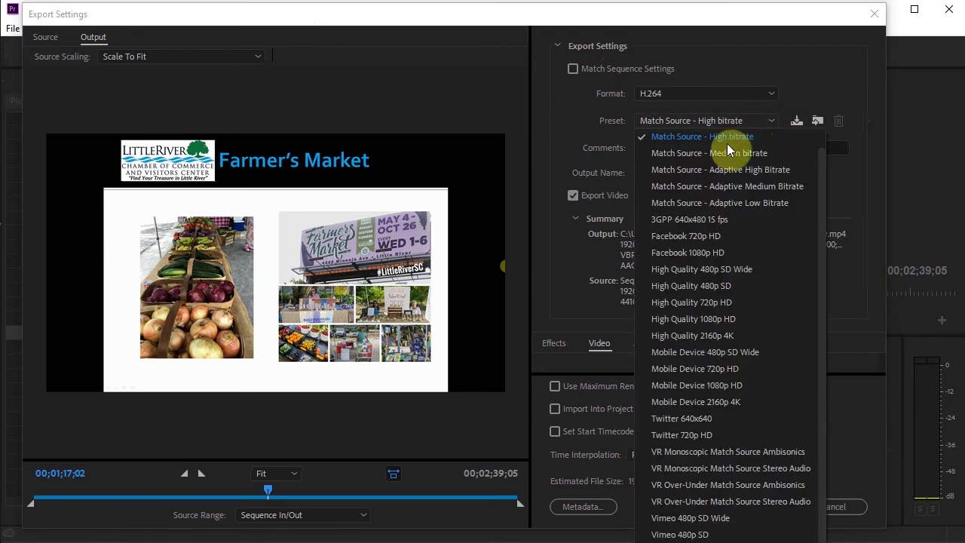
{"action": "scroll", "coordinate": [763, 320], "scroll_direction": "down", "scroll_amount": 1}
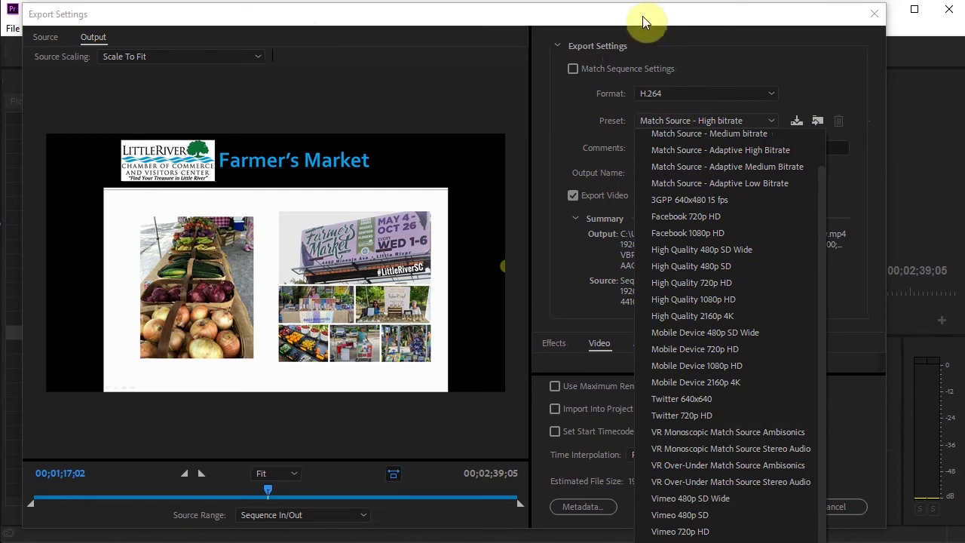
{"action": "left_click_drag", "start_coordinate": [642, 16], "coordinate": [678, 4]}
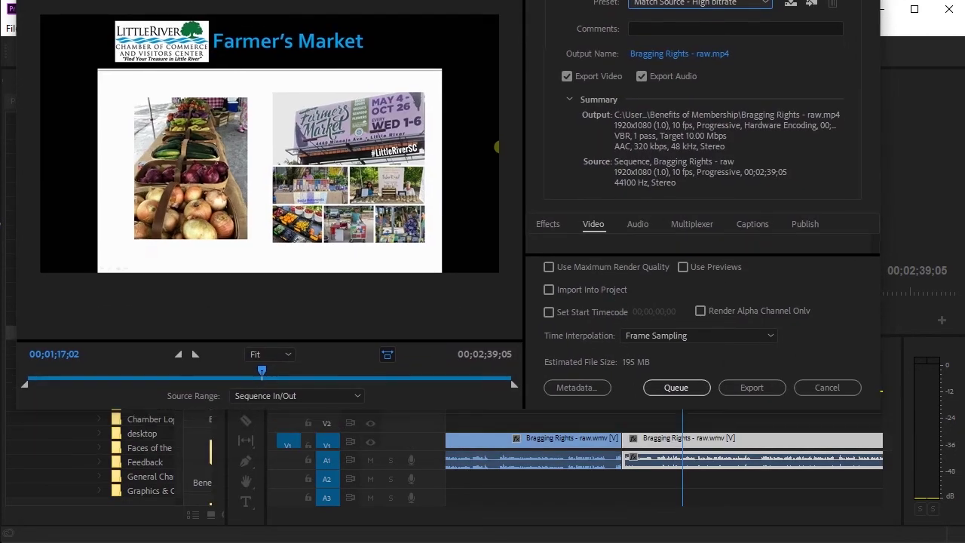
{"action": "left_click", "coordinate": [682, 4]}
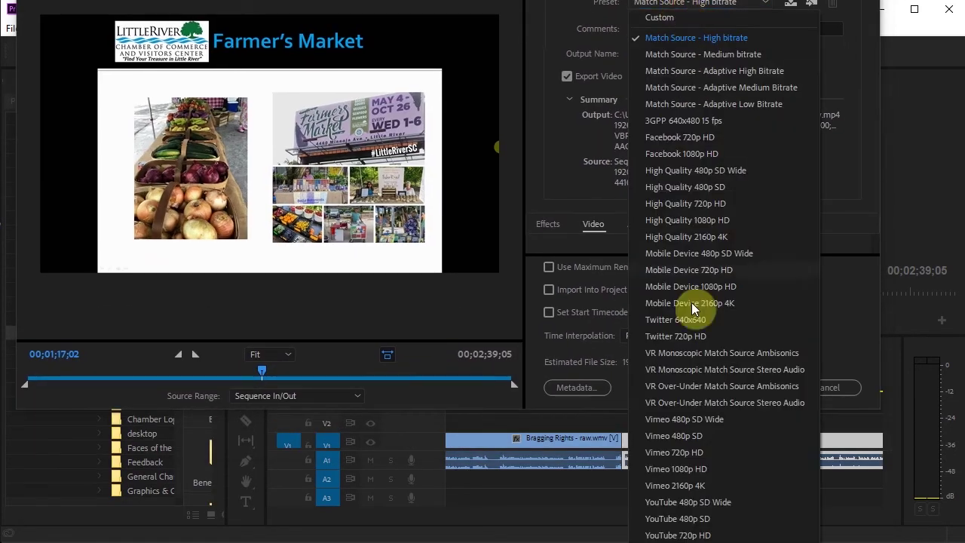
{"action": "left_click", "coordinate": [718, 535]}
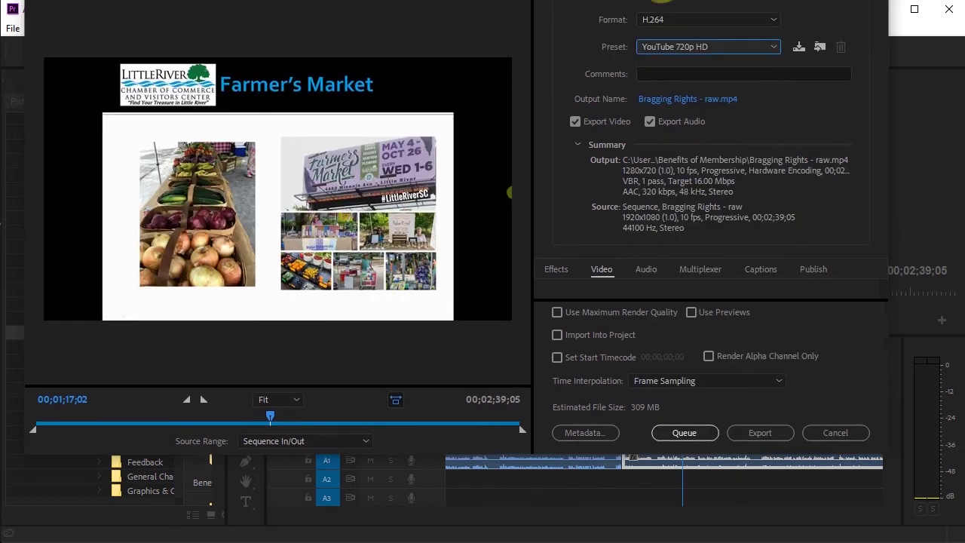
{"action": "left_click_drag", "start_coordinate": [662, 2], "coordinate": [655, 32]}
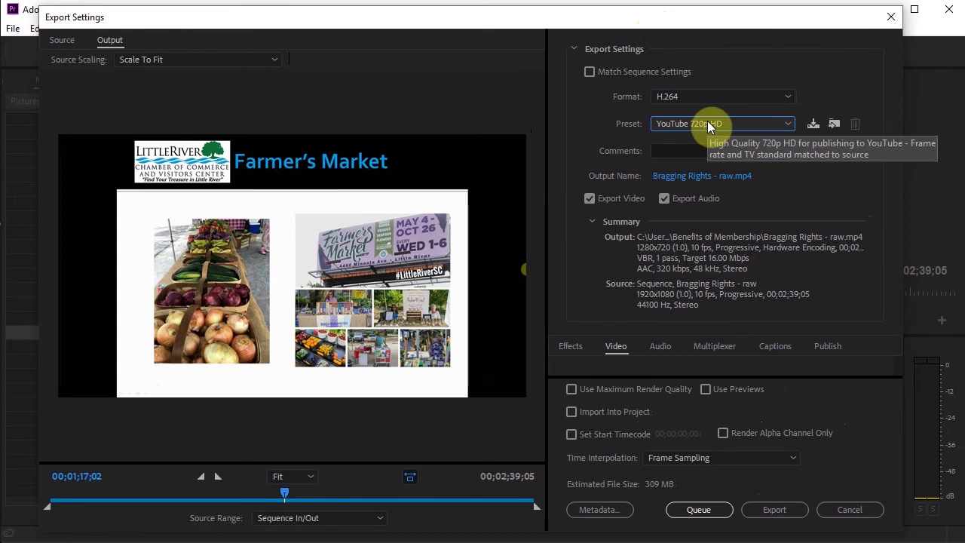
{"action": "left_click", "coordinate": [705, 150]}
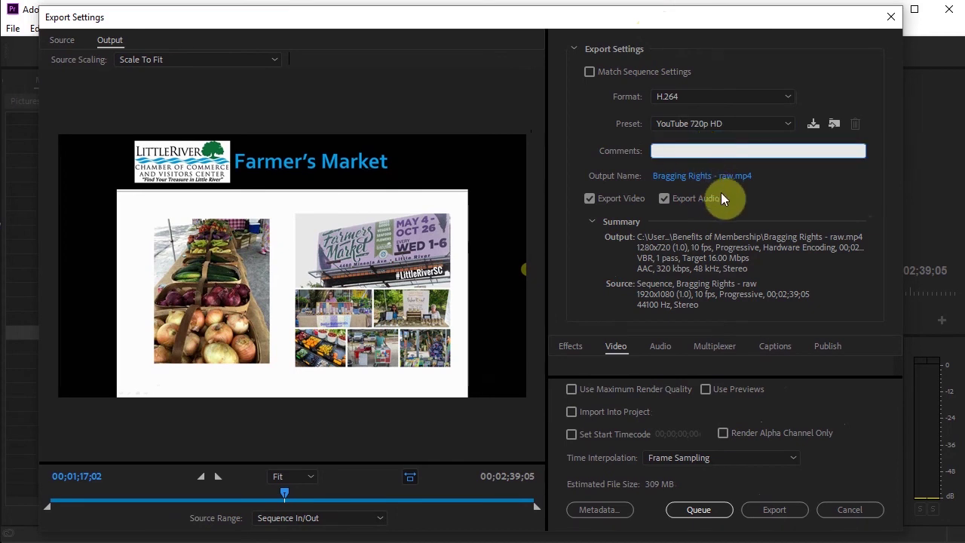
{"action": "left_click", "coordinate": [627, 178]}
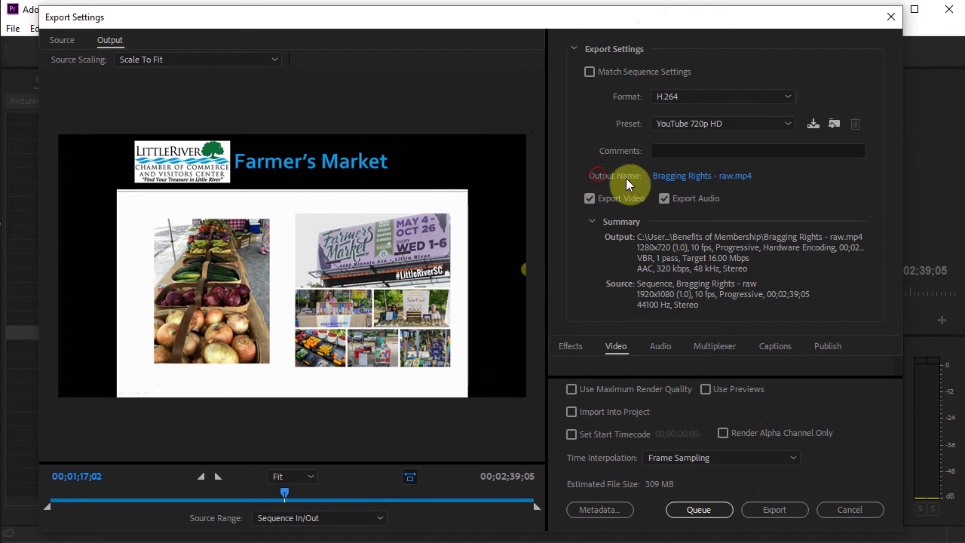
{"action": "left_click", "coordinate": [696, 179]}
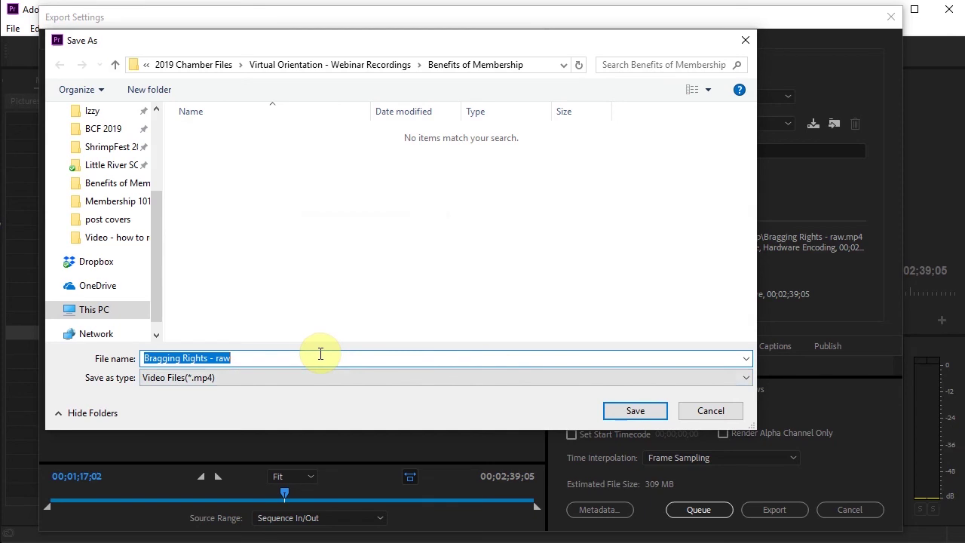
{"action": "left_click", "coordinate": [298, 356]}
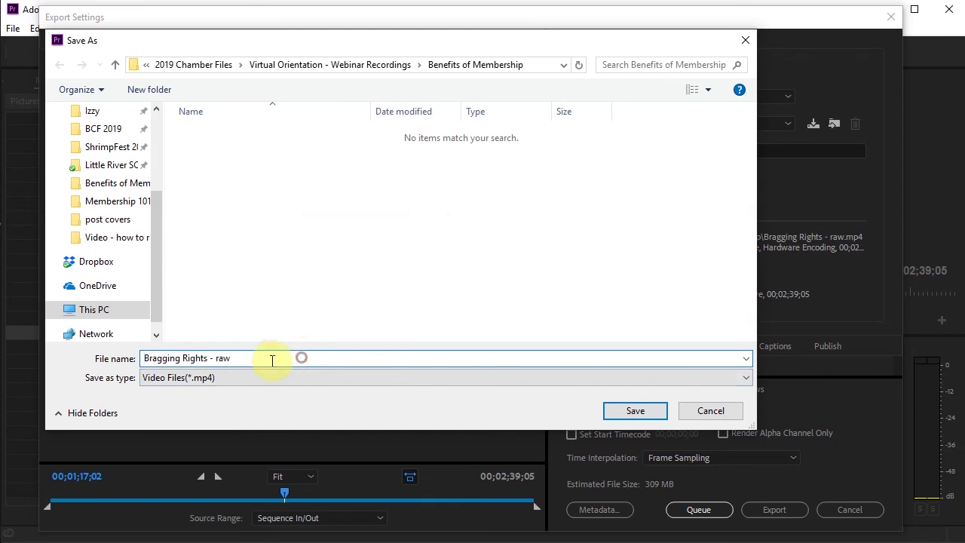
{"action": "double_click", "coordinate": [224, 358]}
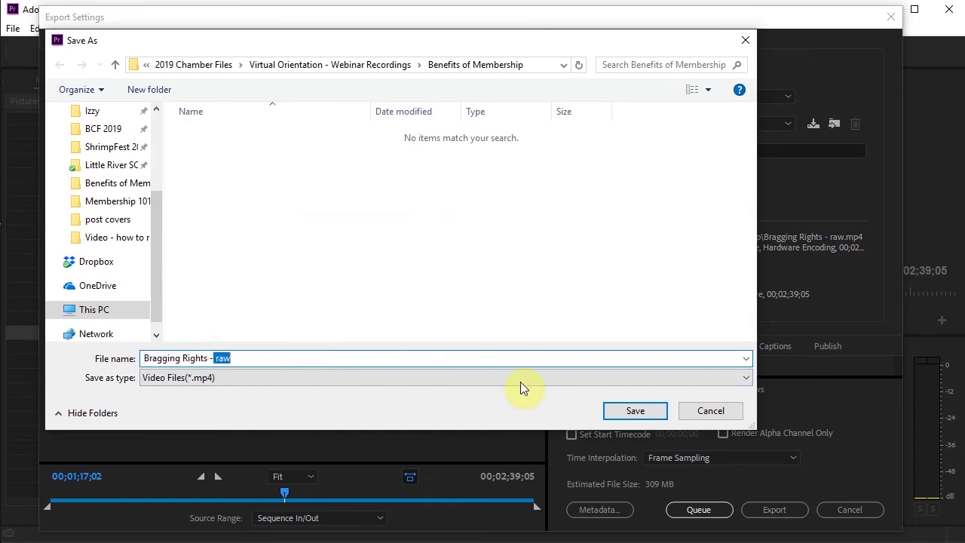
{"action": "left_click", "coordinate": [710, 411]}
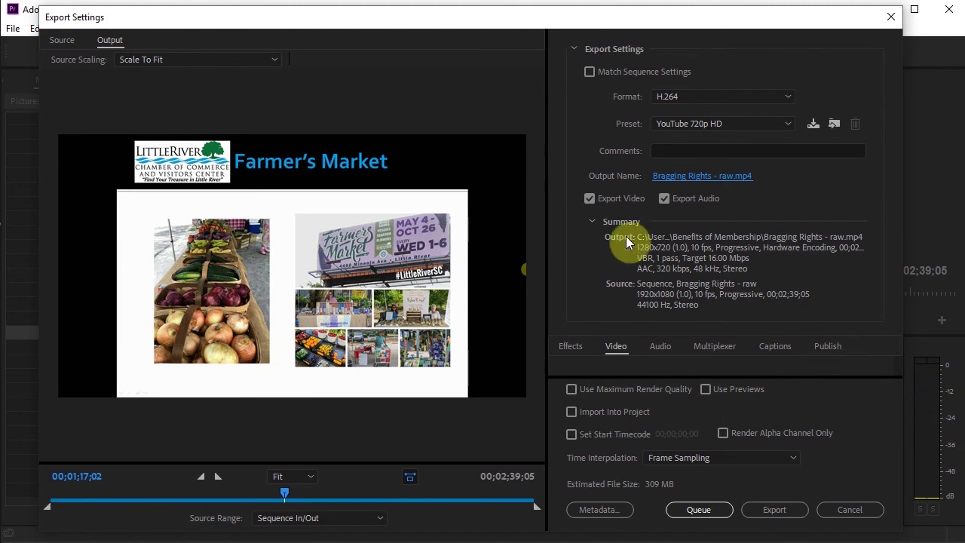
{"action": "left_click", "coordinate": [784, 515]}
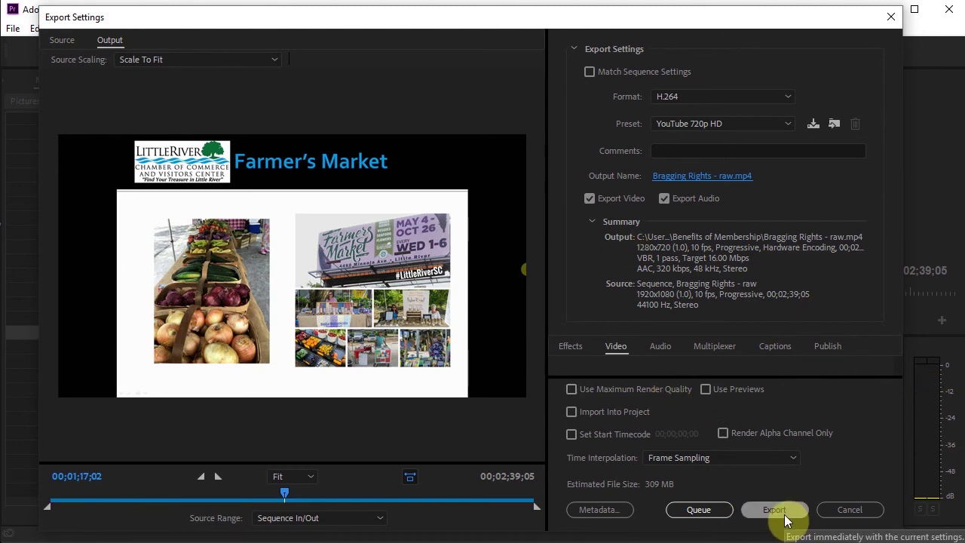